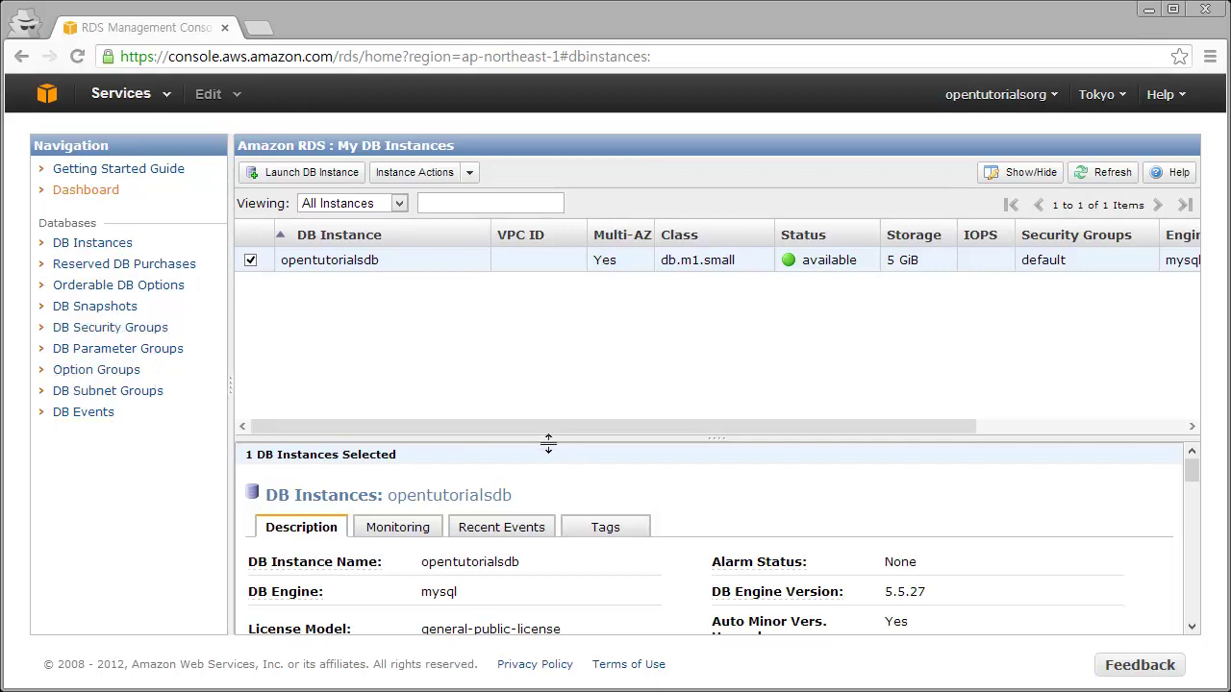
Step: Enlarge the details area of the opentutorialsdb instance and examine its description
left_click_drag(549, 438, 560, 300)
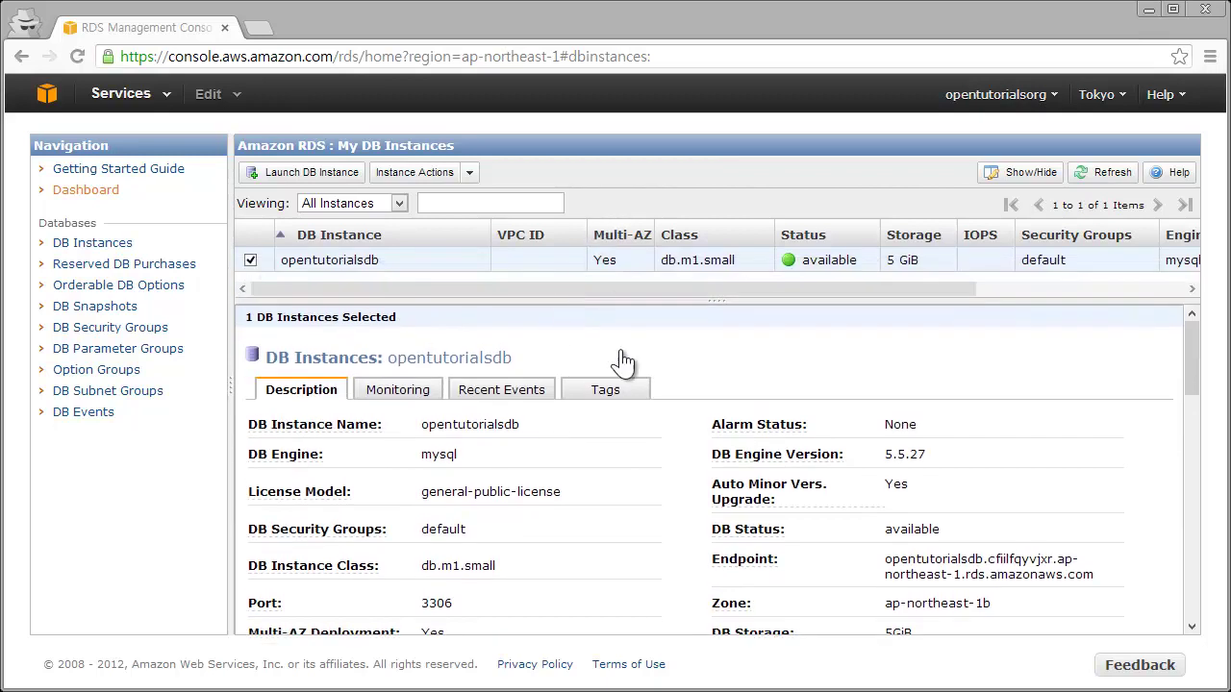
scroll(660, 488, "down", 3)
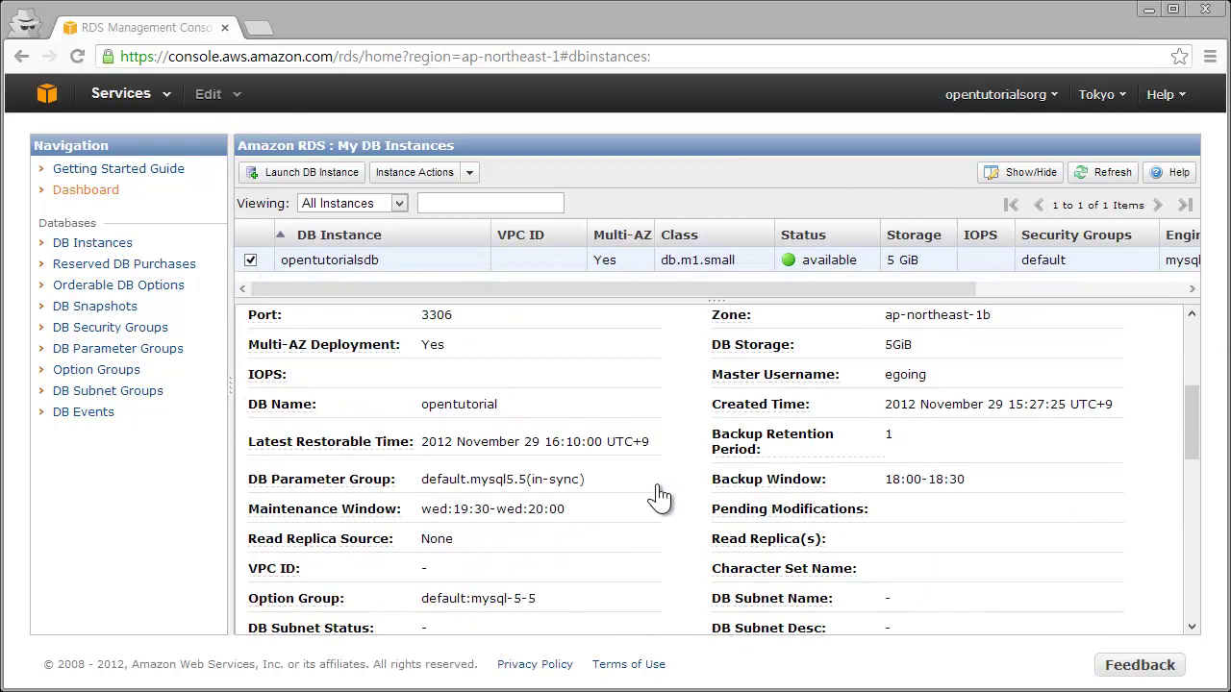
scroll(660, 496, "up", 4)
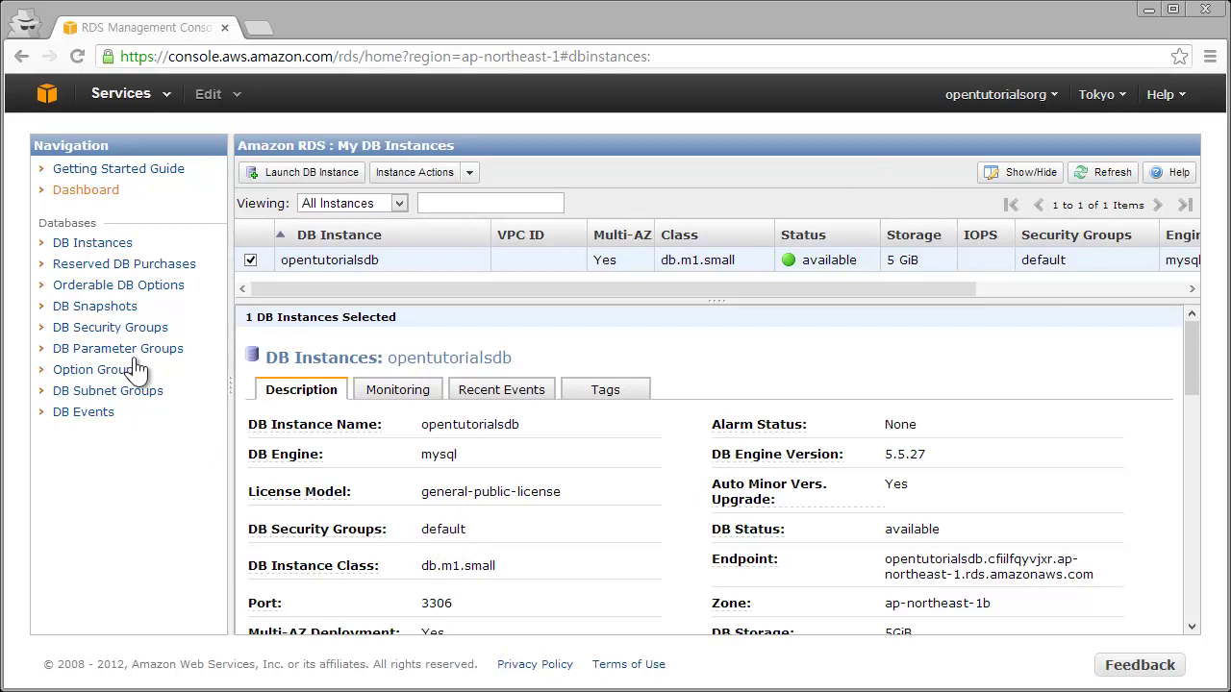
Step: Open the default DB security group and enlarge its details area to show the connection rules
left_click(110, 328)
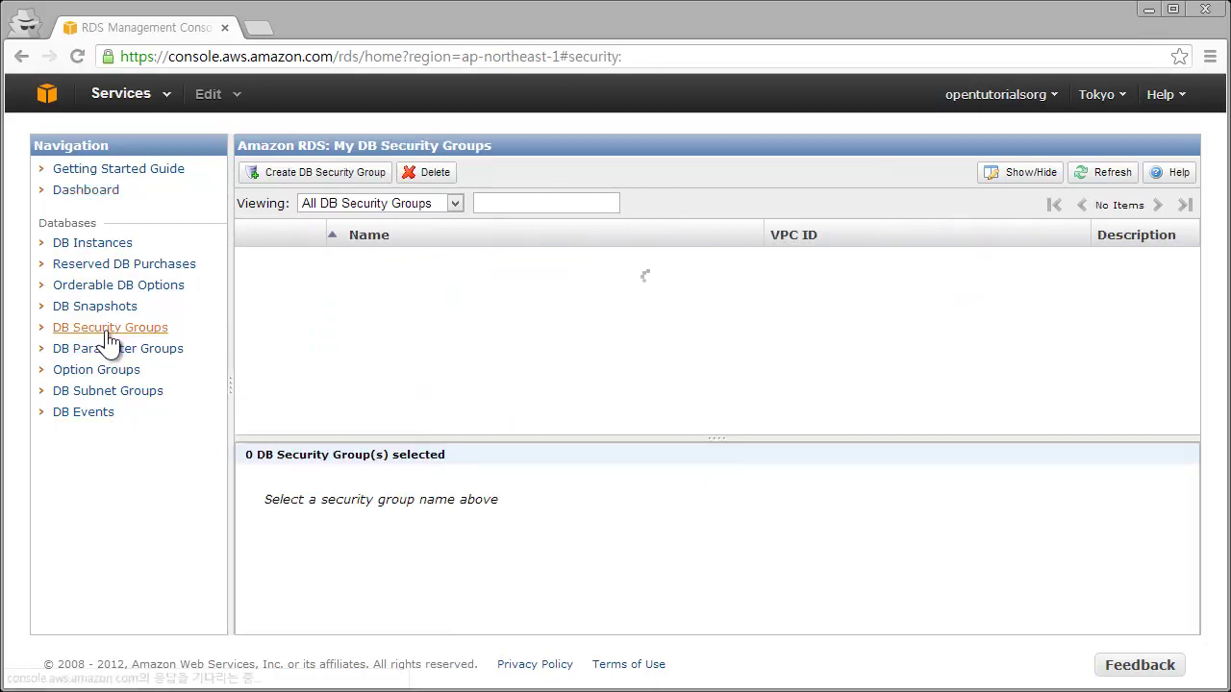
left_click(383, 262)
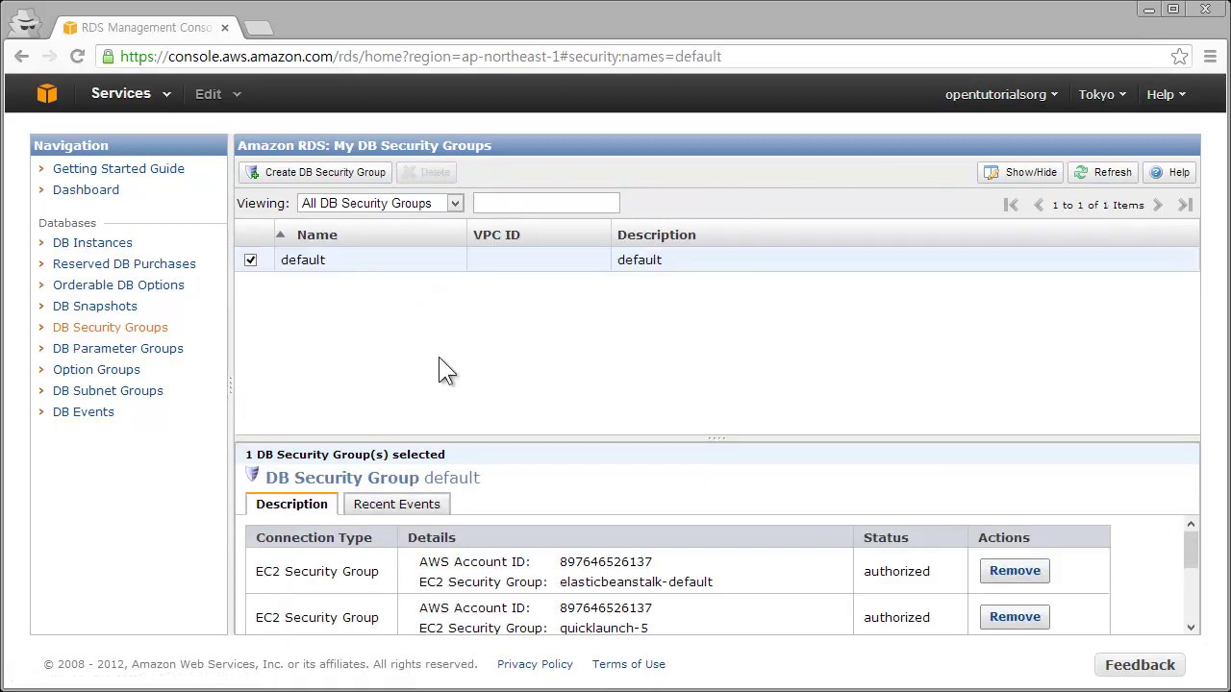
left_click_drag(494, 440, 492, 374)
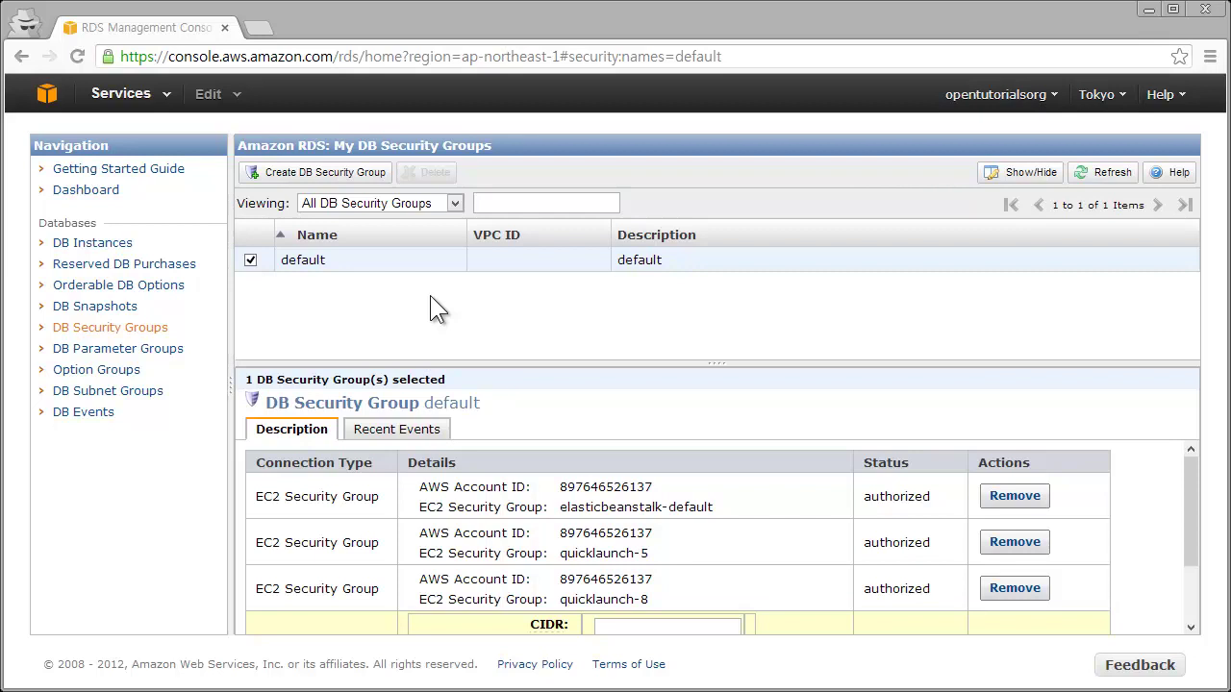
left_click_drag(471, 360, 474, 320)
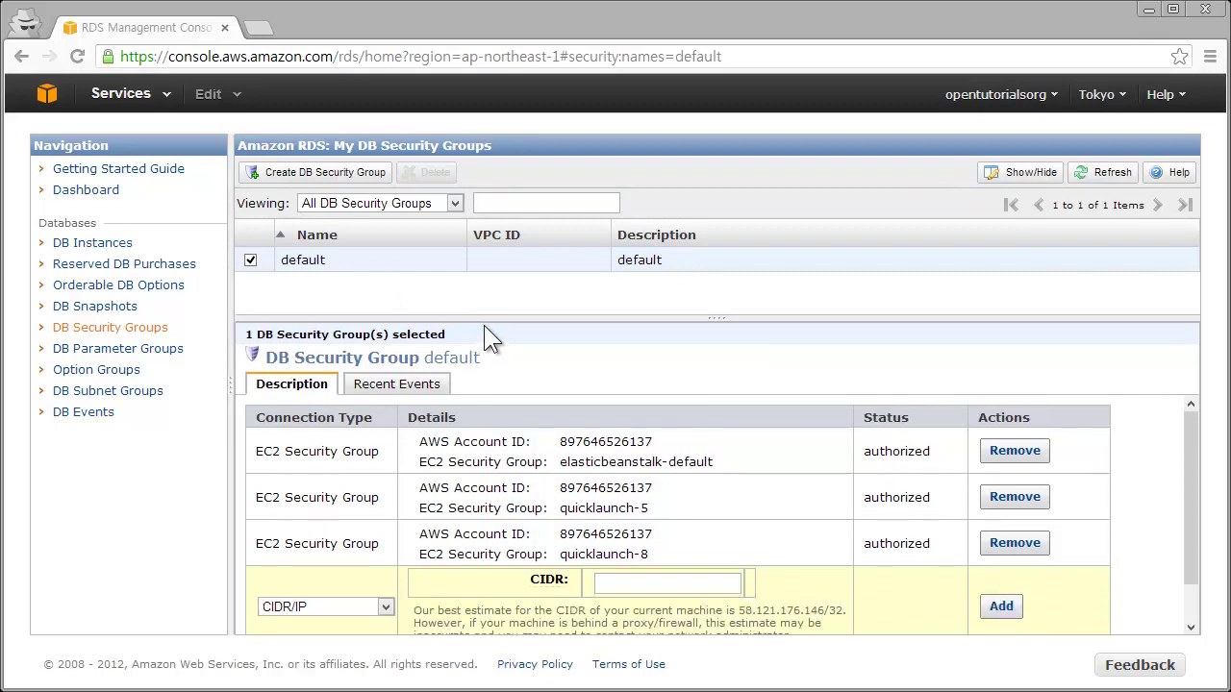
left_click_drag(485, 326, 485, 310)
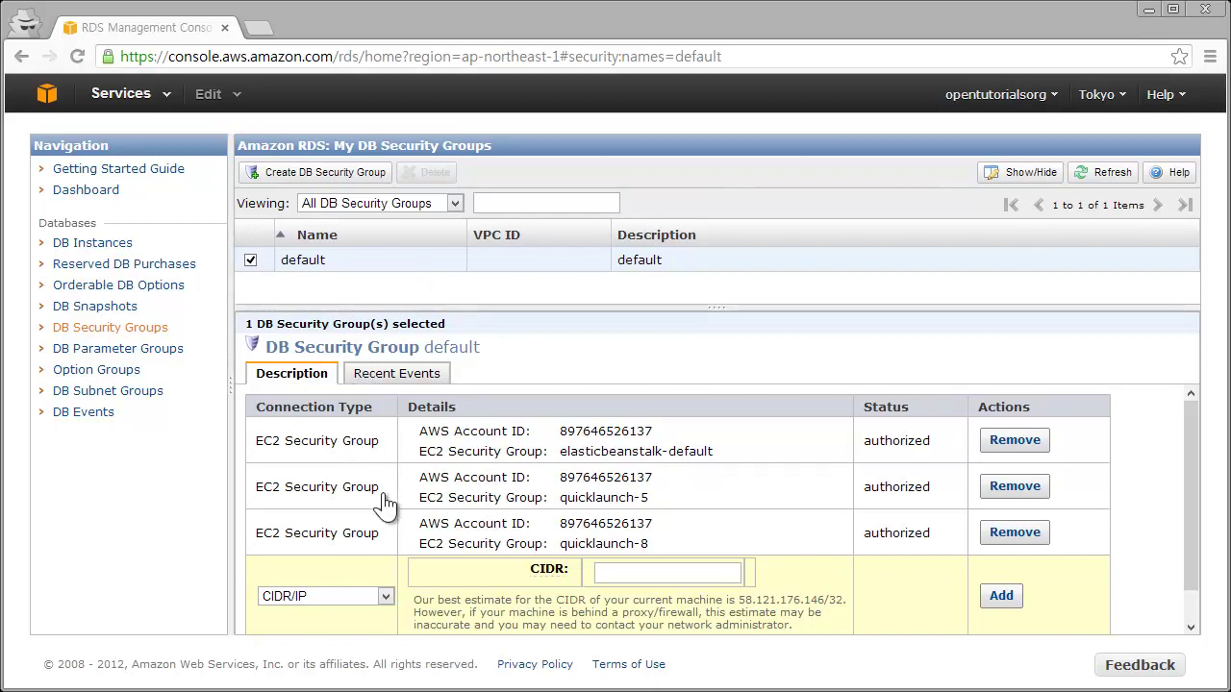
scroll(416, 595, "down", 1)
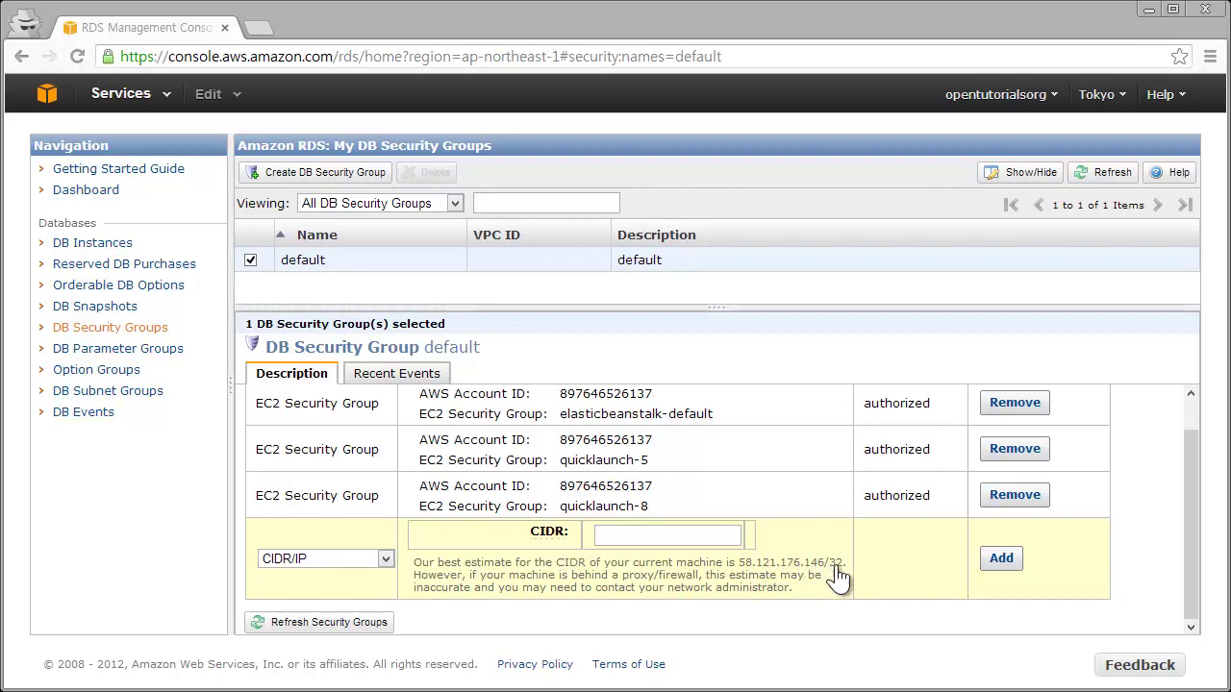
left_click(667, 536)
type("58.121.176")
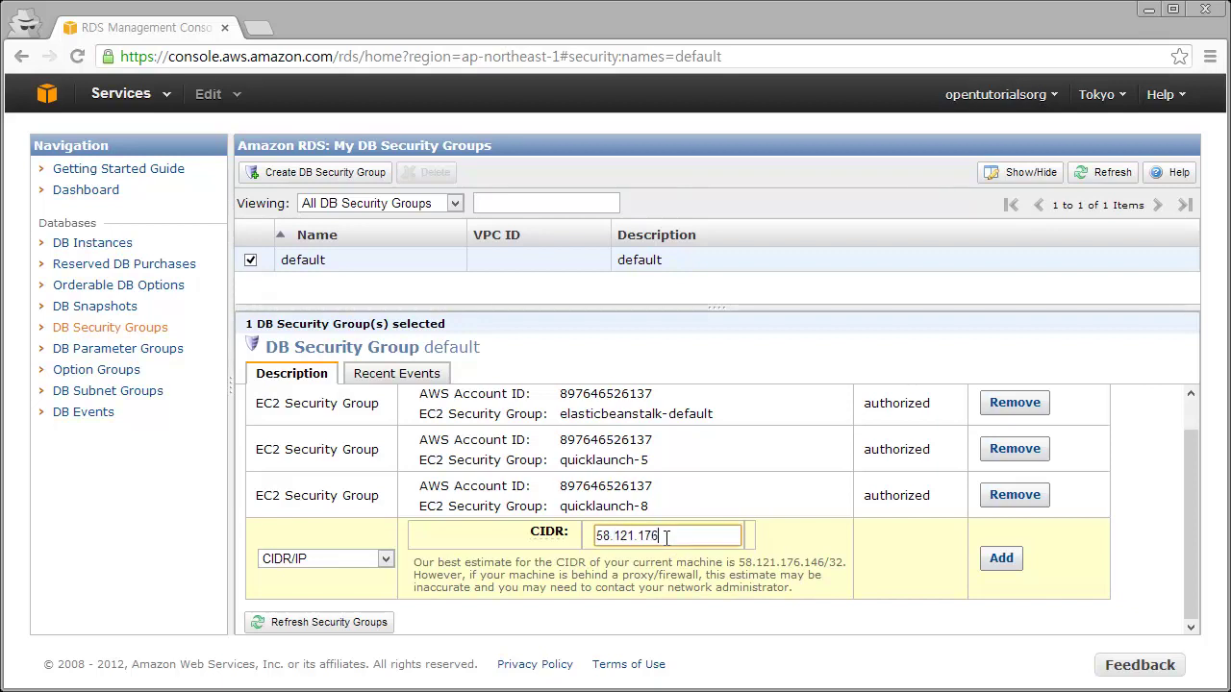
type(".143/32")
triple_click(708, 537)
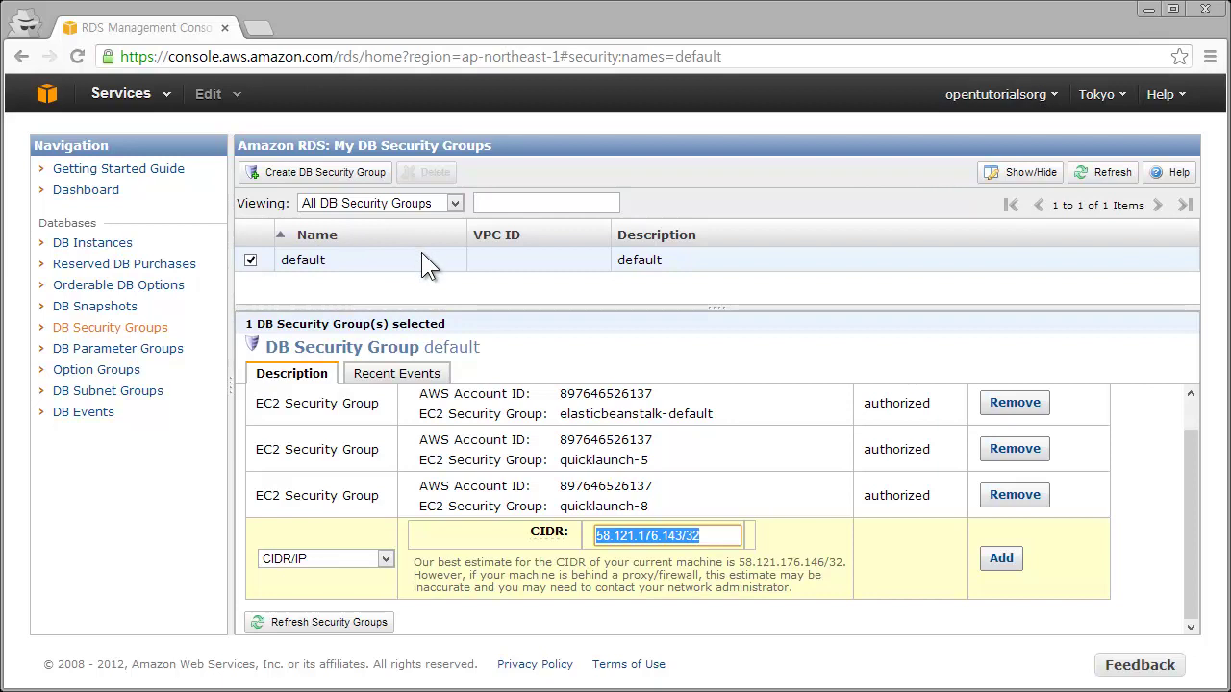
left_click(692, 536)
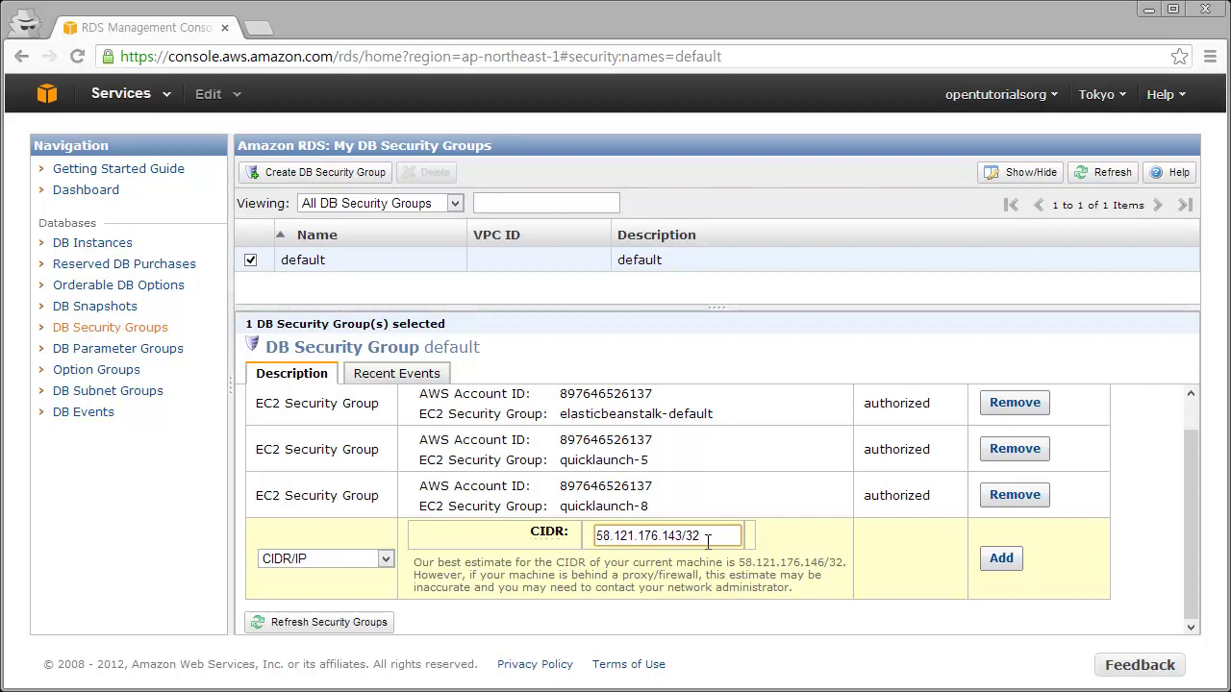
Step: Add a CIDR/IP rule for 0.0.0.0/0 to the default DB security group and refresh the security groups
triple_click(708, 540)
key("BackSpace")
type("0.0.0.0/0")
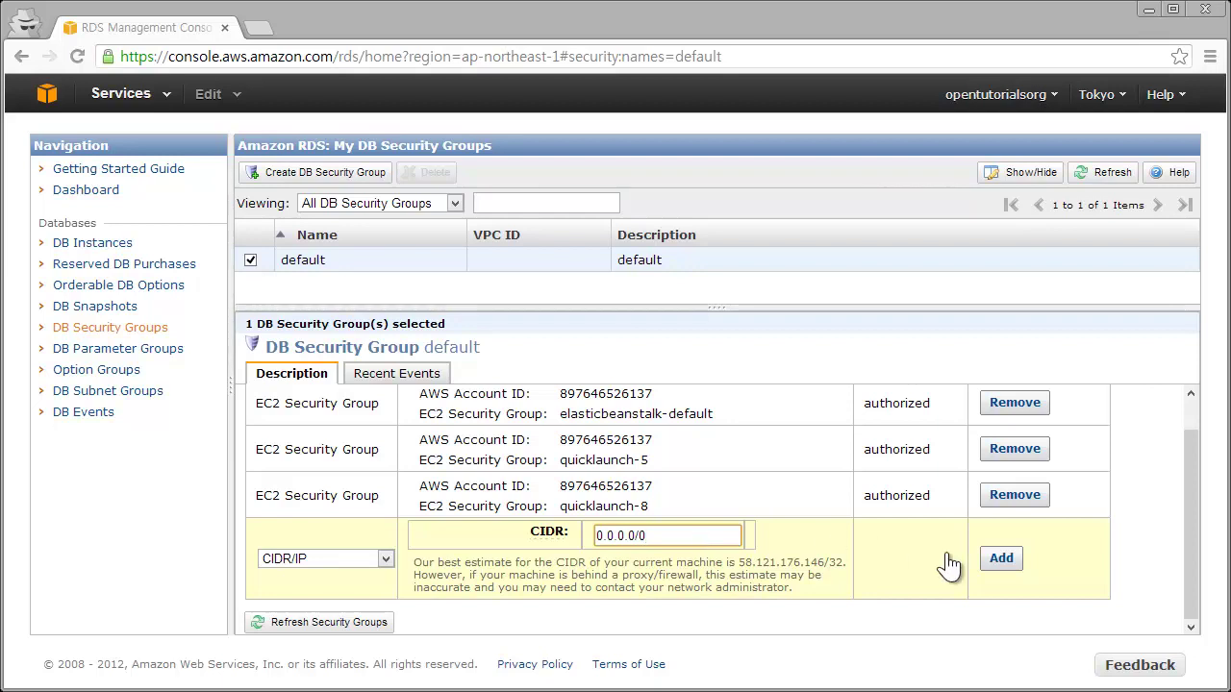
left_click(1001, 562)
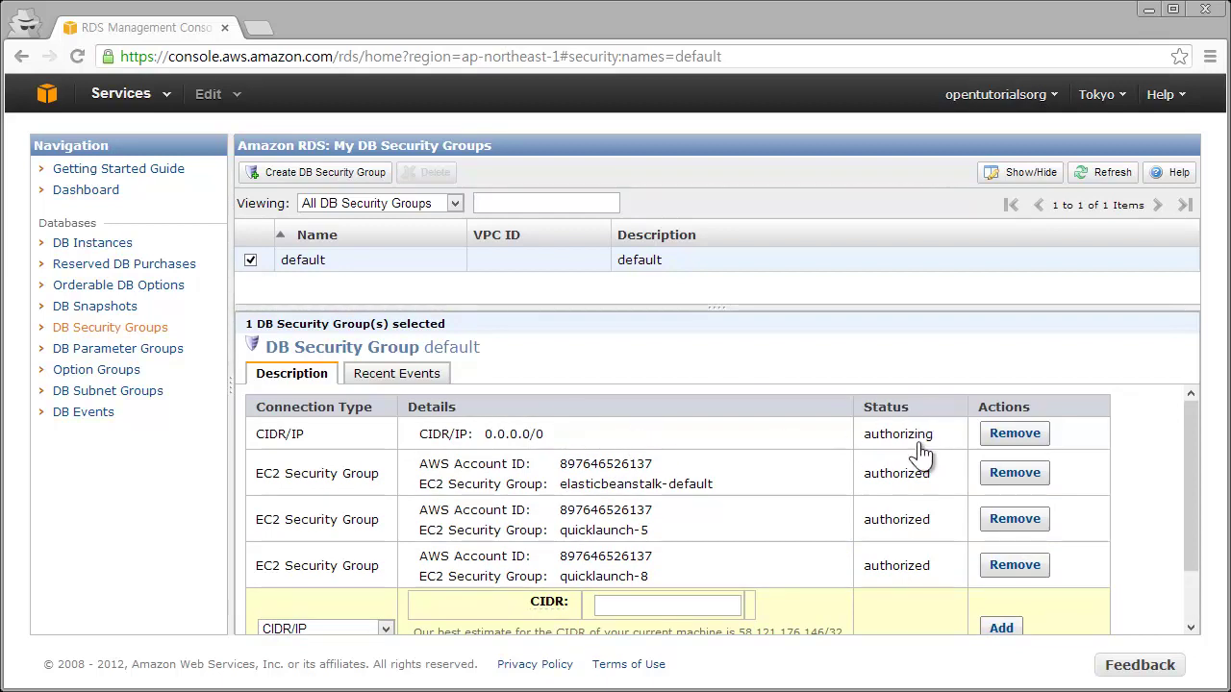
scroll(524, 567, "down", 1)
left_click(380, 623)
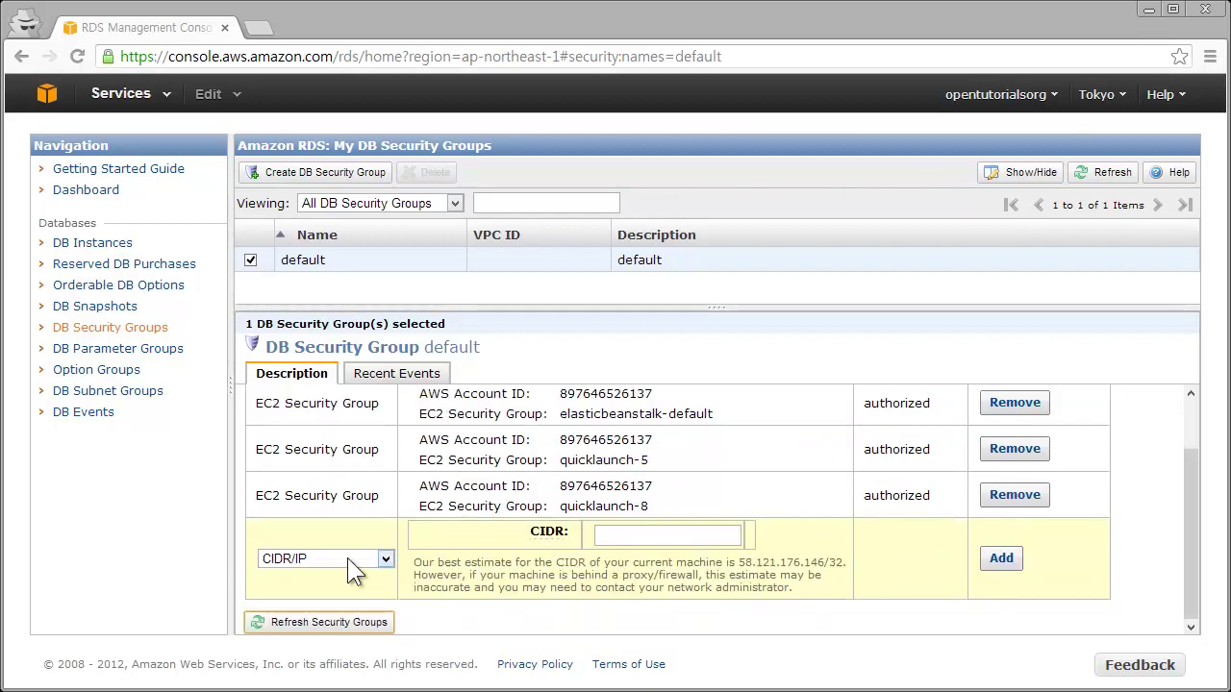
Step: Switch the new rule's connection type to EC2 Security Group and look through the selectable groups
left_click(347, 558)
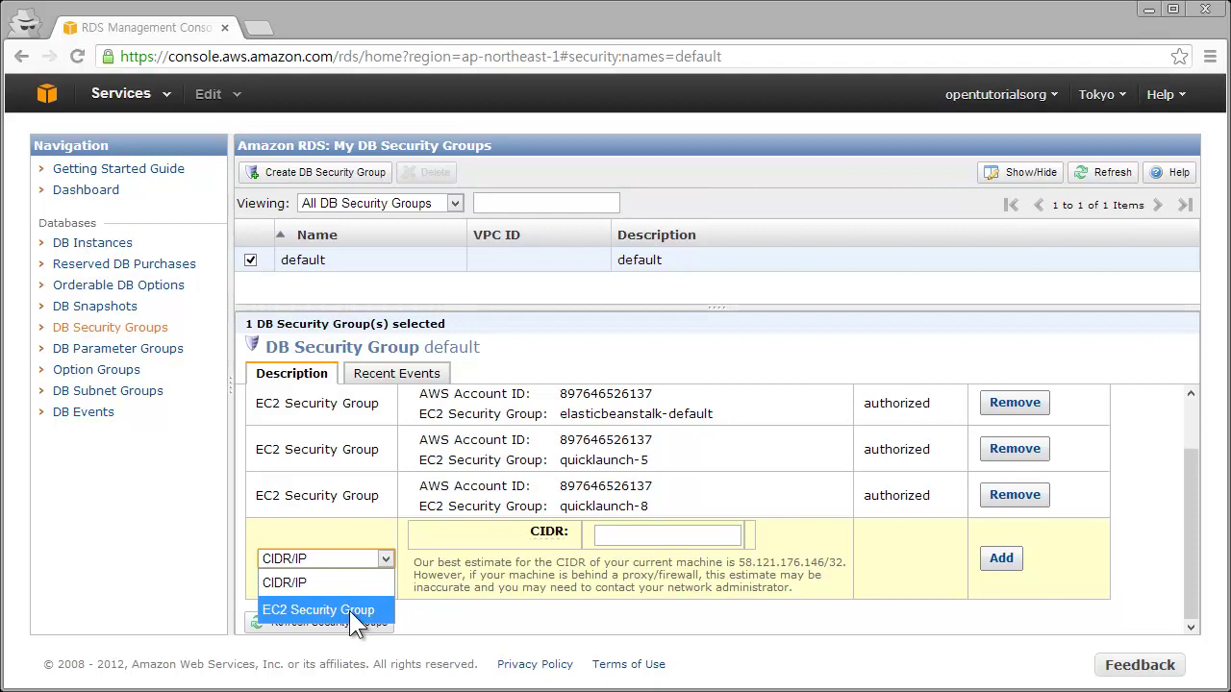
left_click(349, 611)
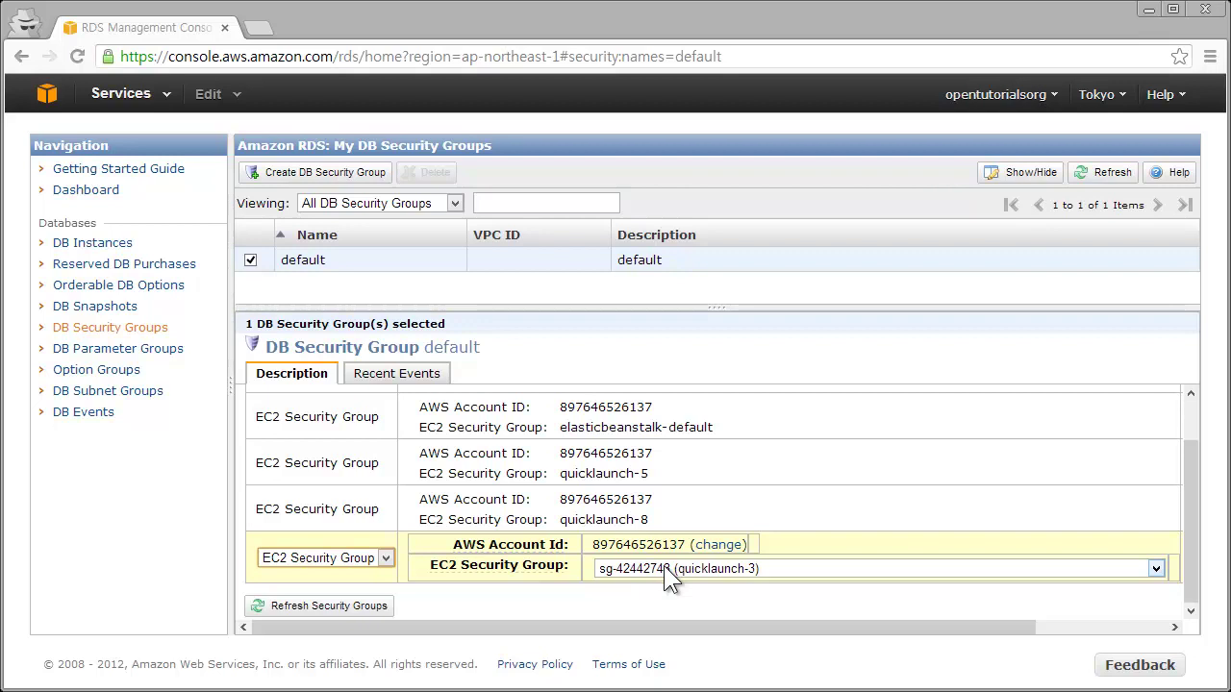
left_click(663, 566)
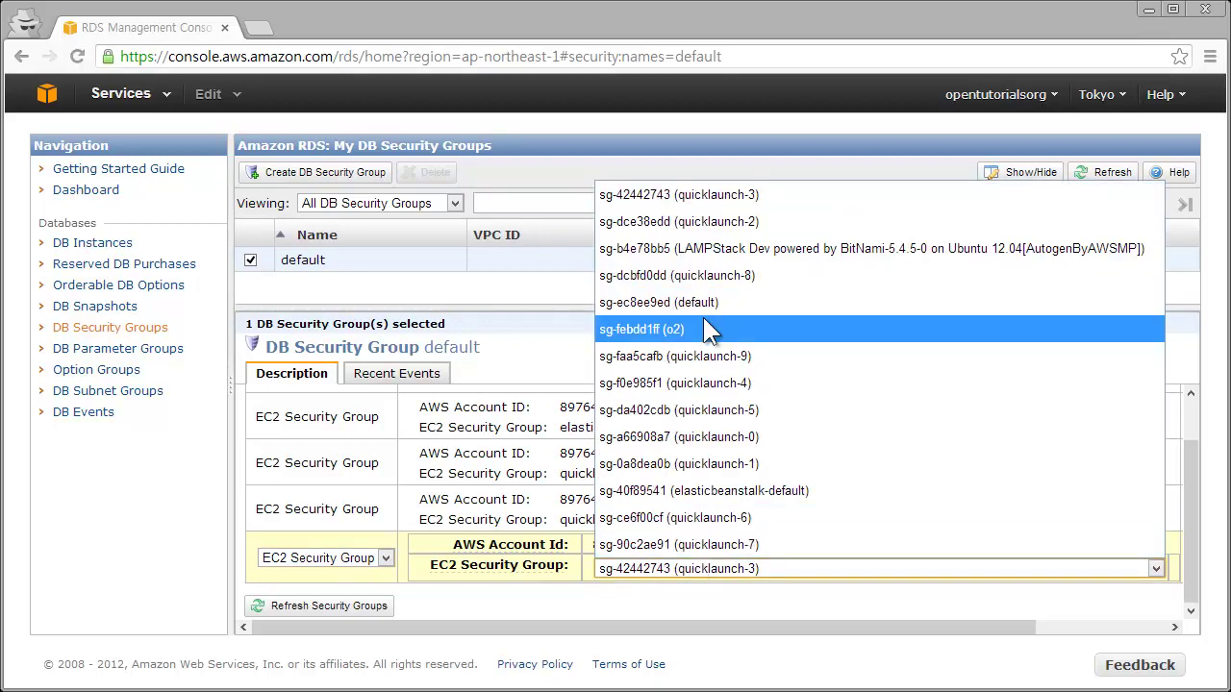
left_click(543, 484)
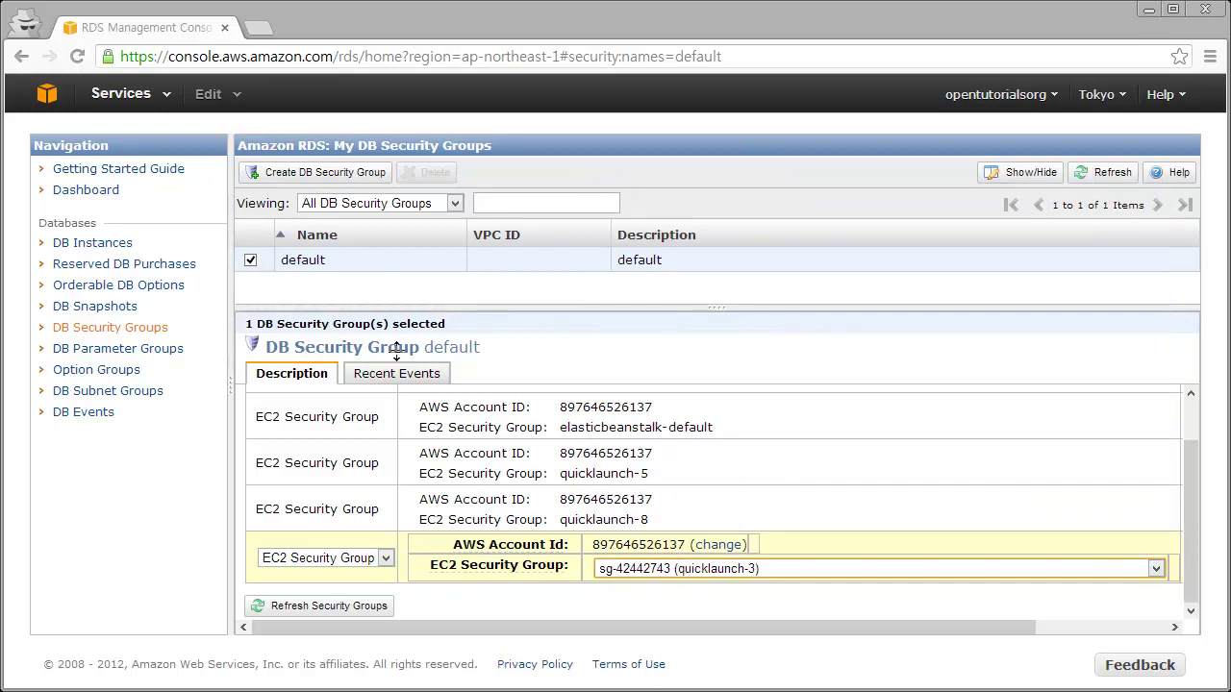
Step: Open the EC2 console in a separate browser tab and review its list of security groups
left_click(154, 99)
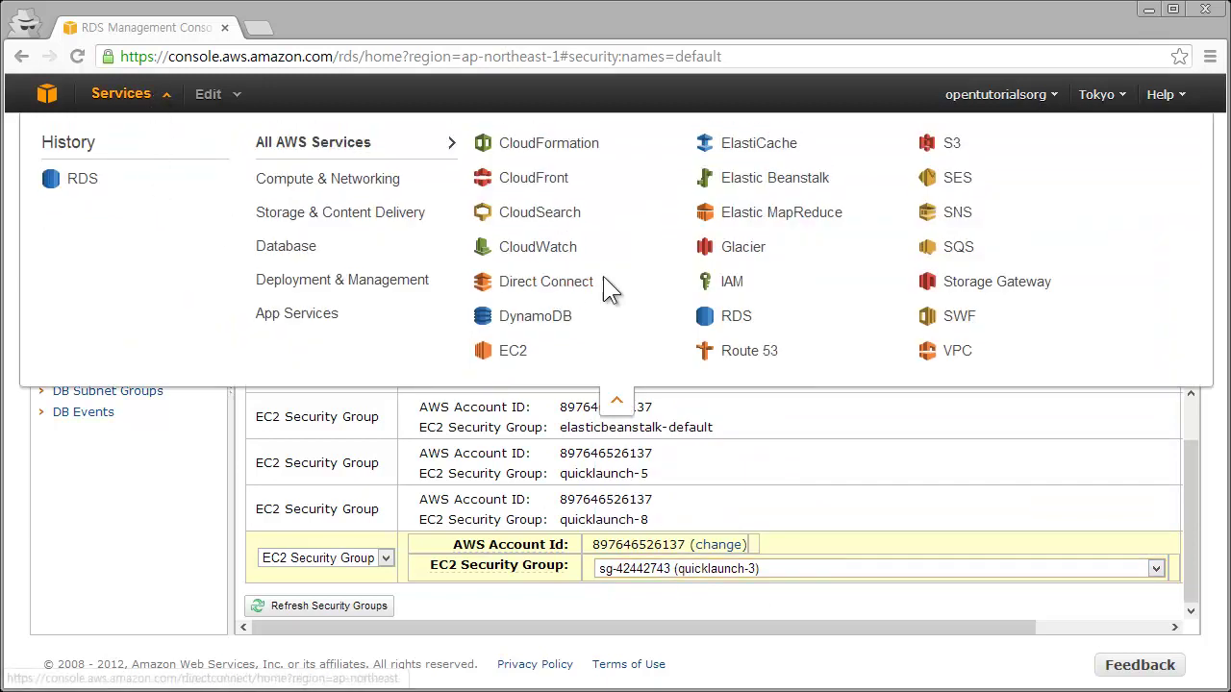
middle_click(517, 352)
left_click(317, 29)
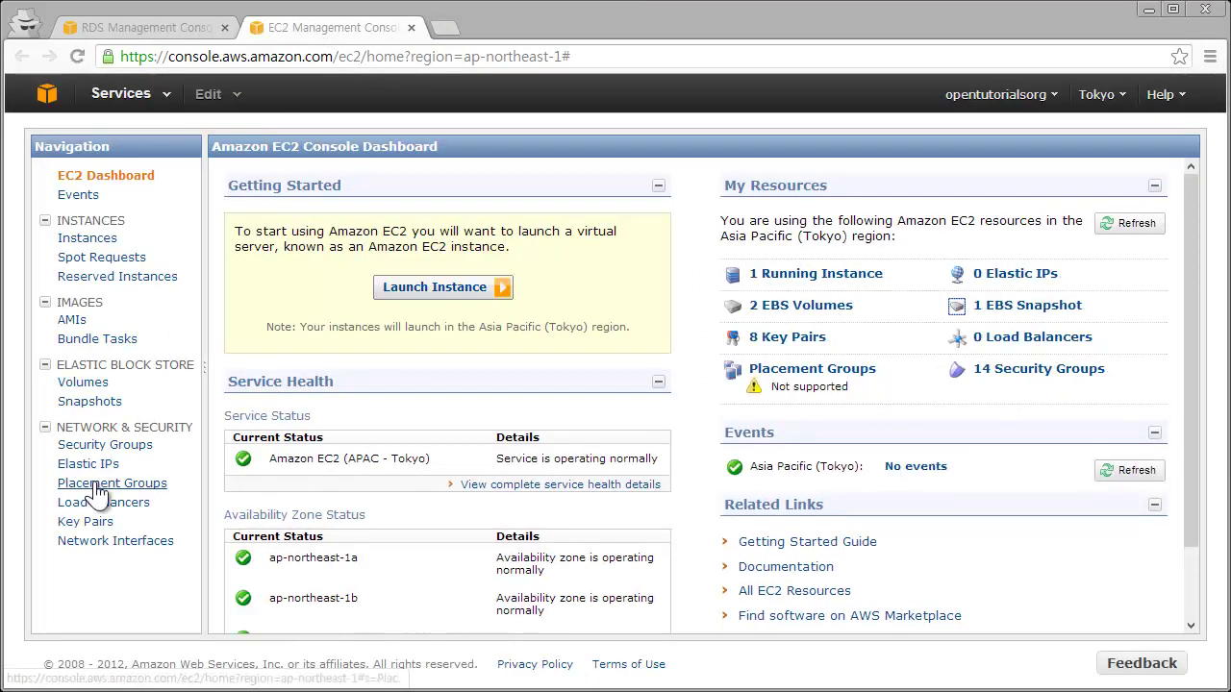
left_click(101, 445)
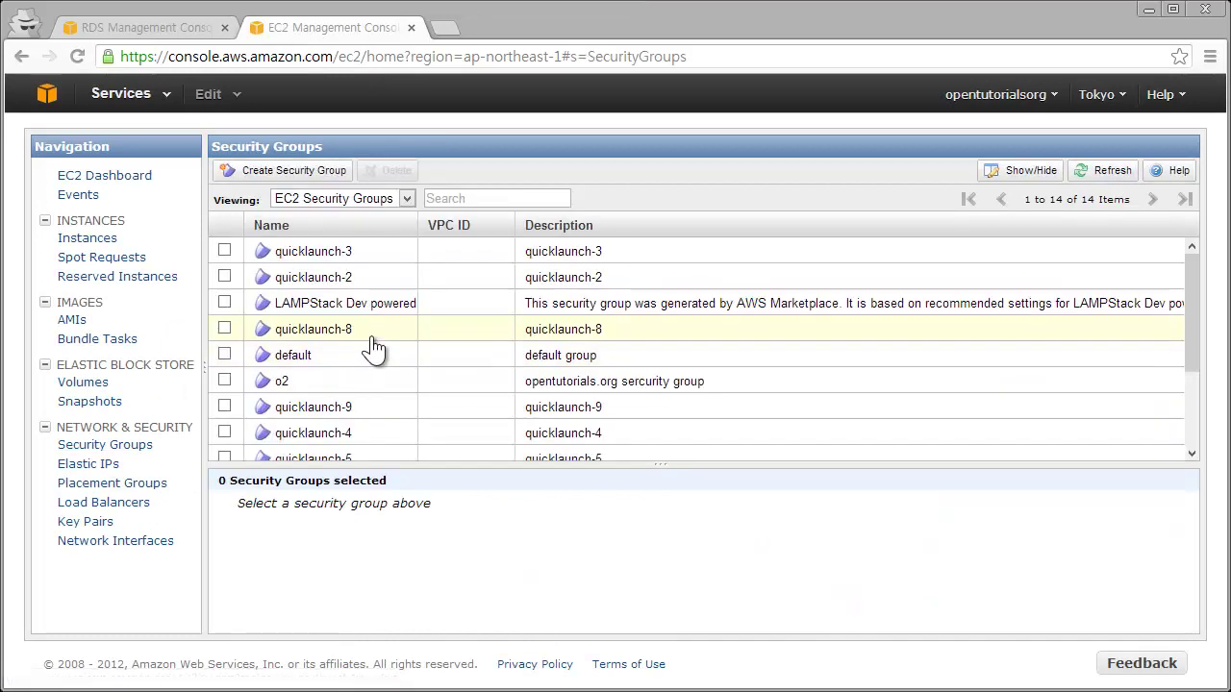
scroll(459, 325, "down", 3)
scroll(444, 325, "up", 3)
scroll(444, 324, "down", 2)
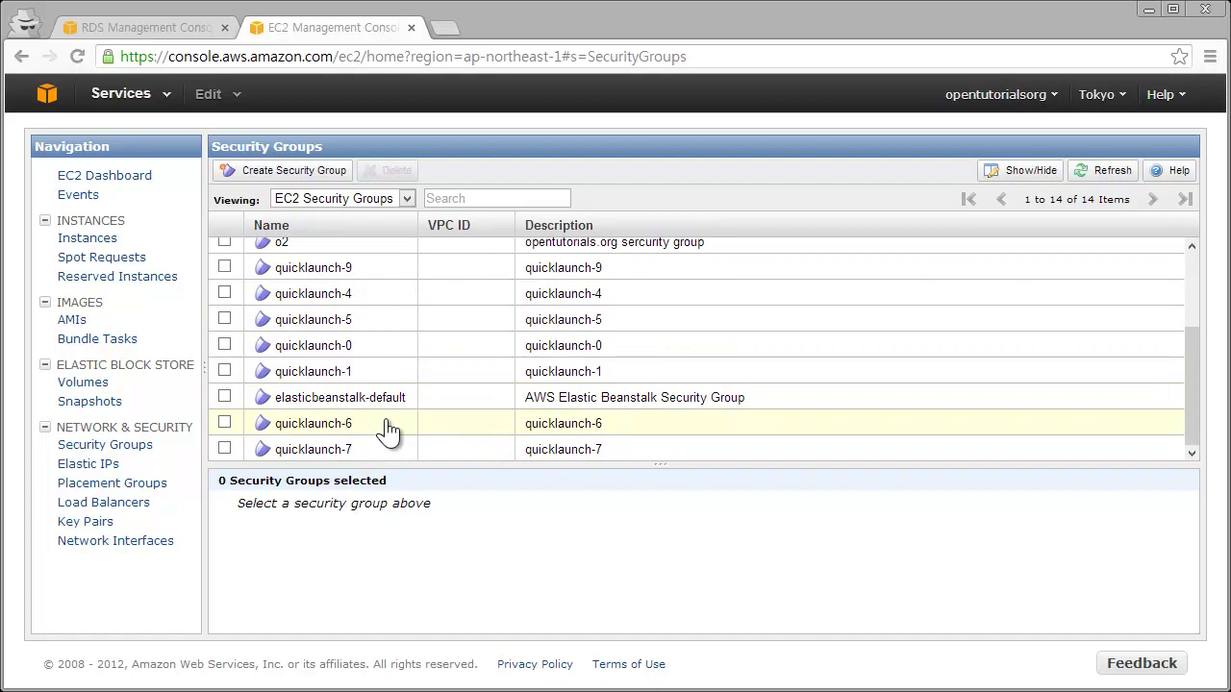
Step: Return to the RDS console and compare the EC2 security groups offered for the new rule with the EC2 list
key("ctrl+Page_Up")
left_click(645, 569)
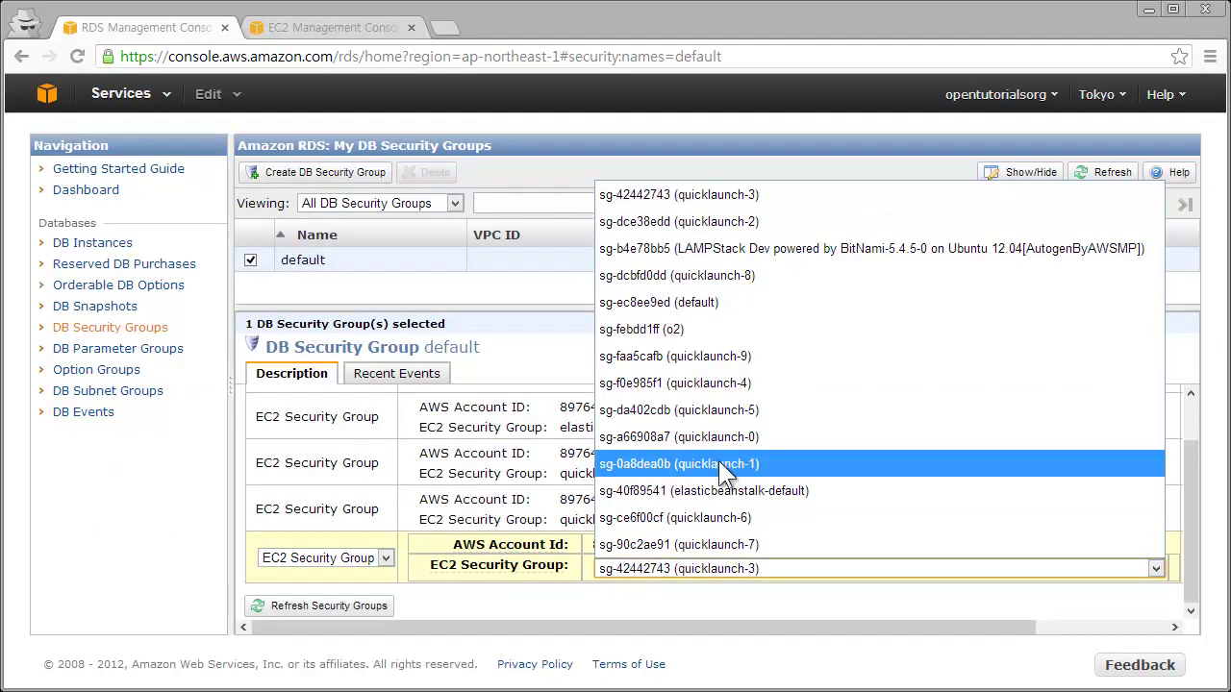
left_click(542, 569)
left_click(649, 565)
left_click(658, 462)
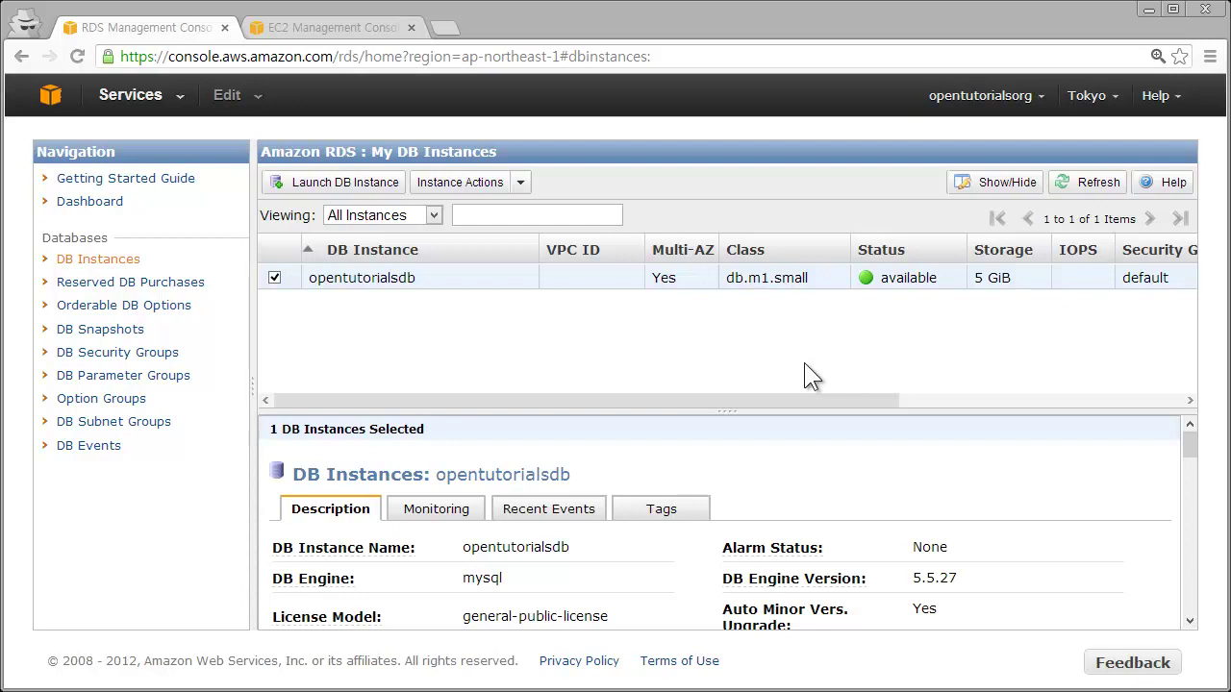
Step: Search the web for "mysql workbench" in a new browser tab and open the MySQL Workbench 5.2 product page
key("ctrl+t")
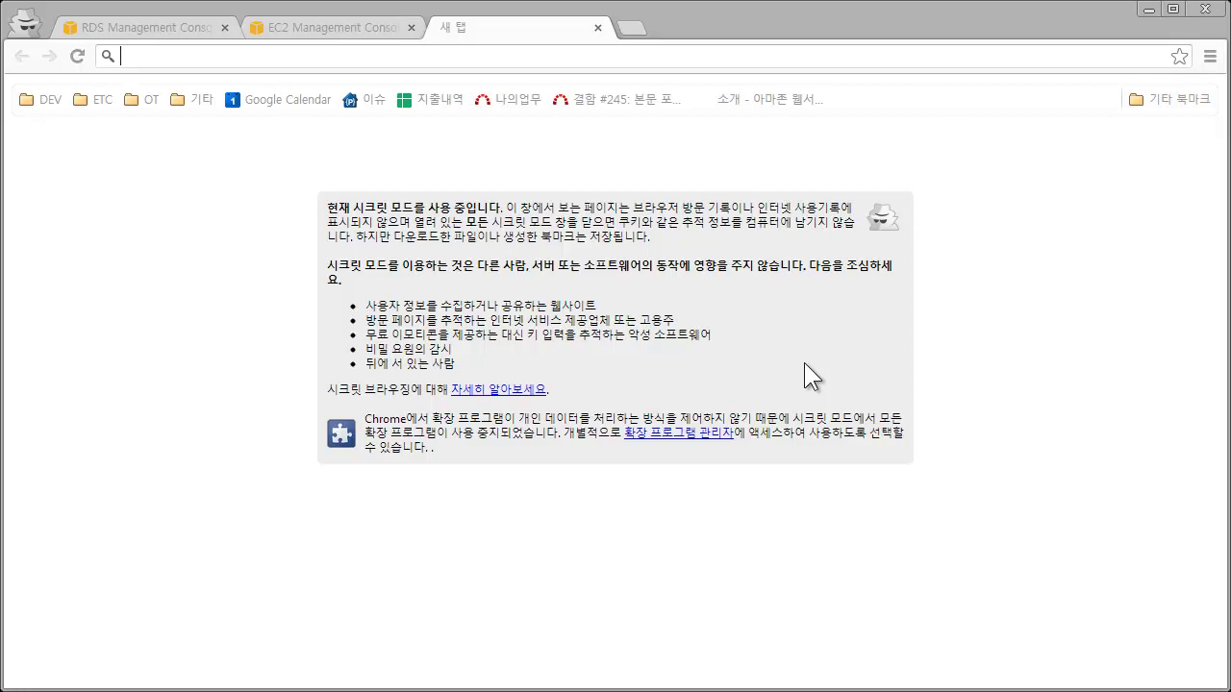
type("?mysql")
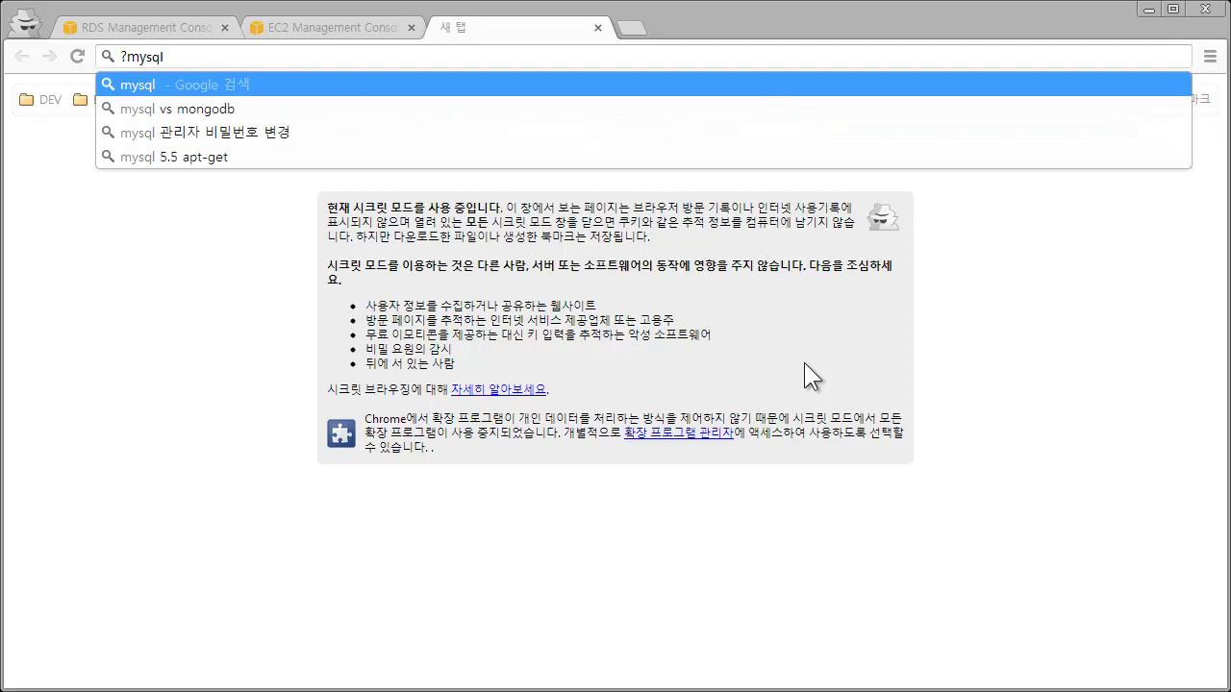
type(" workbench")
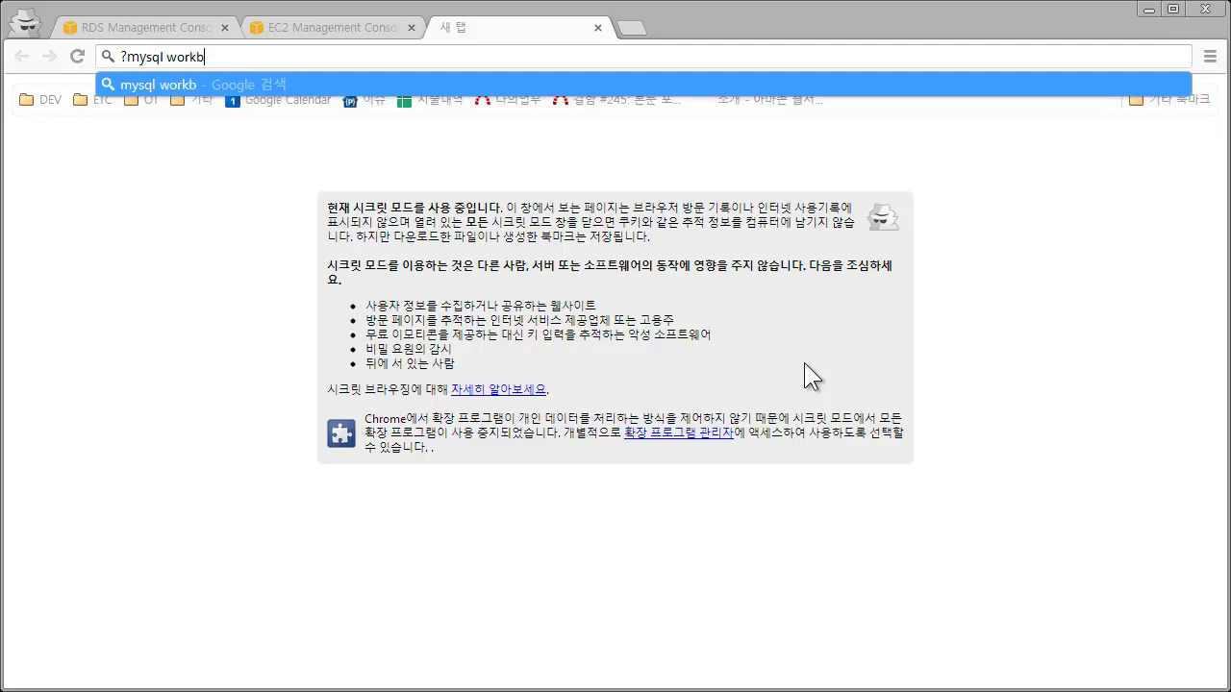
key("Return")
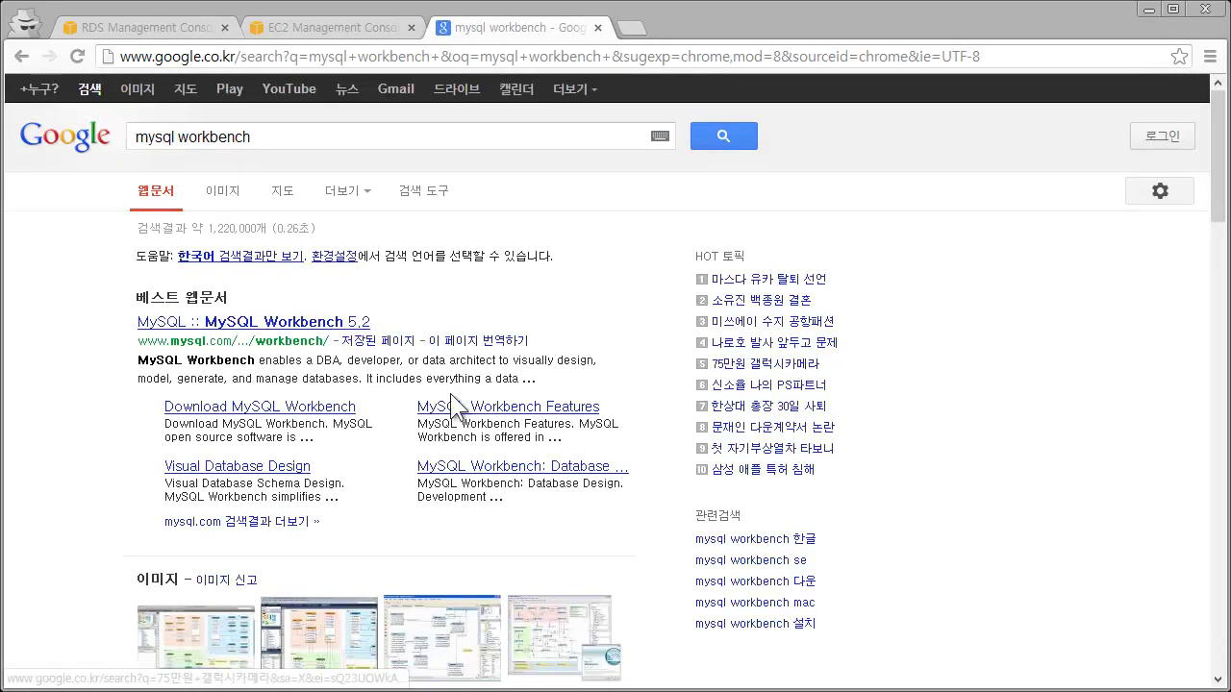
left_click(328, 323)
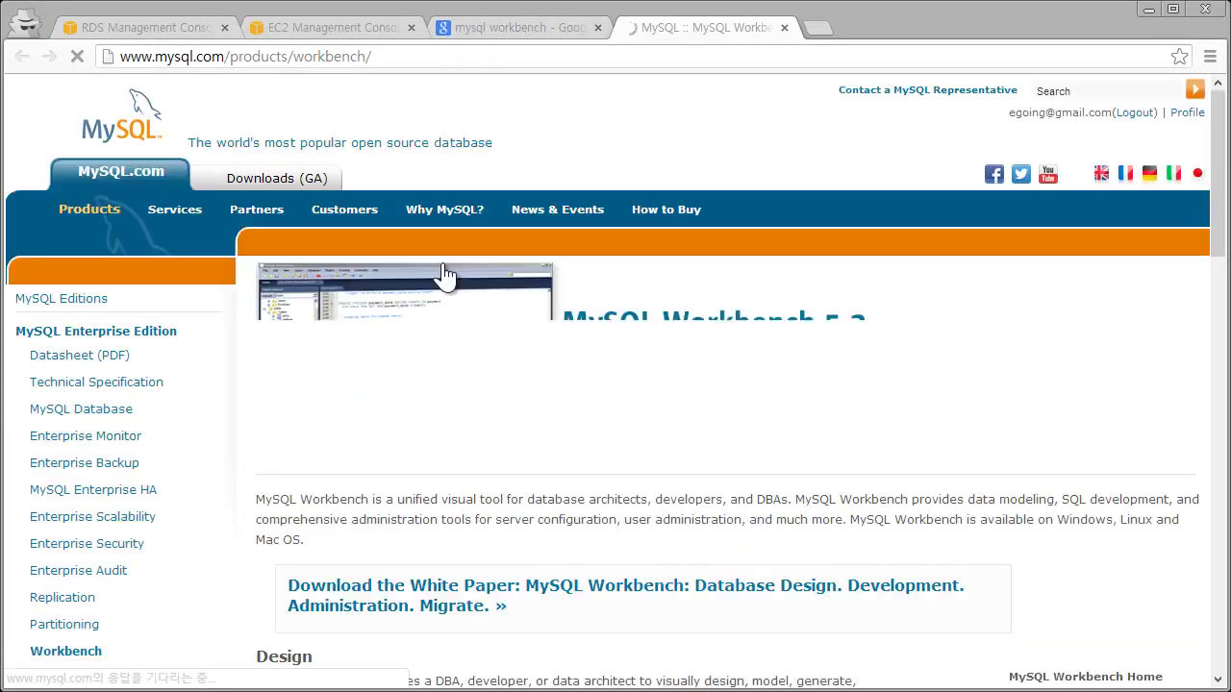
scroll(635, 317, "down", 1)
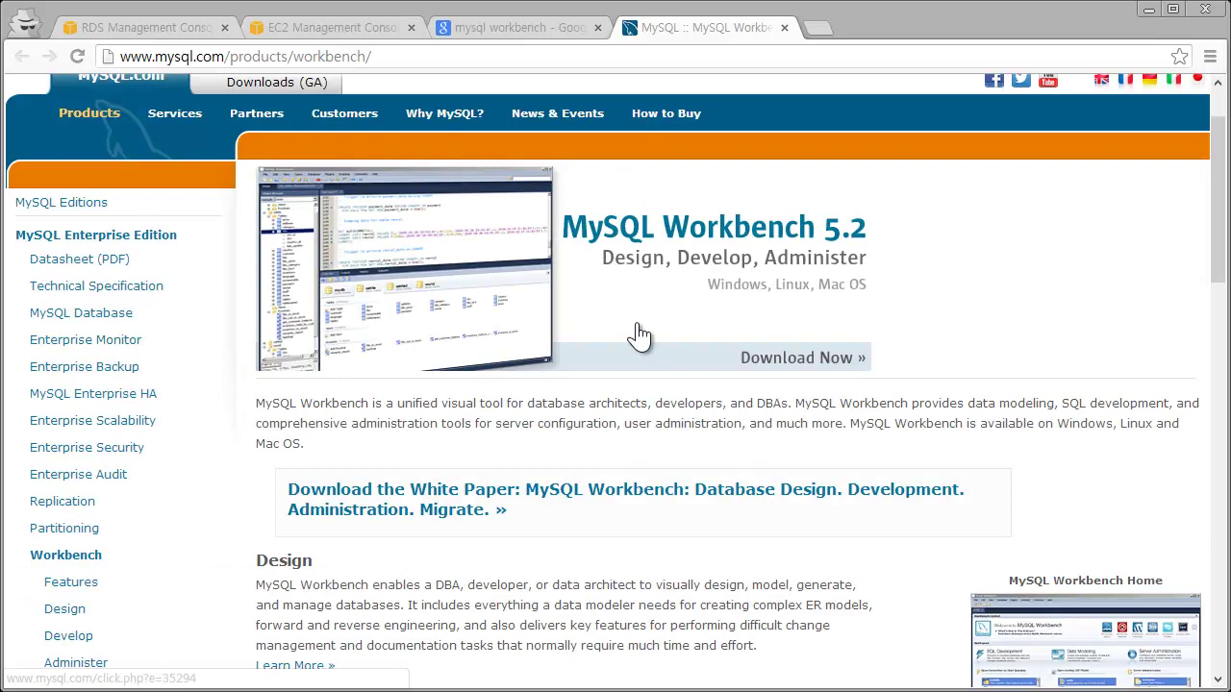
scroll(703, 352, "up", 1)
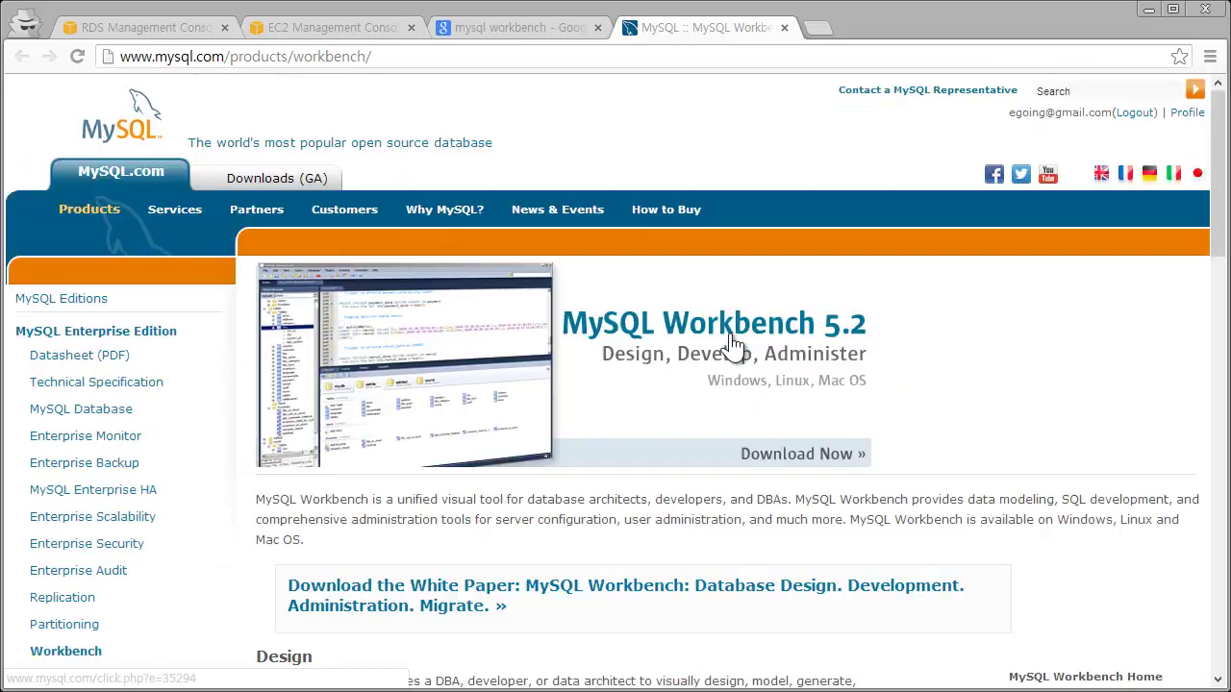
Step: Open the MySQL Workbench download page and choose Microsoft Windows as the platform
left_click(798, 458)
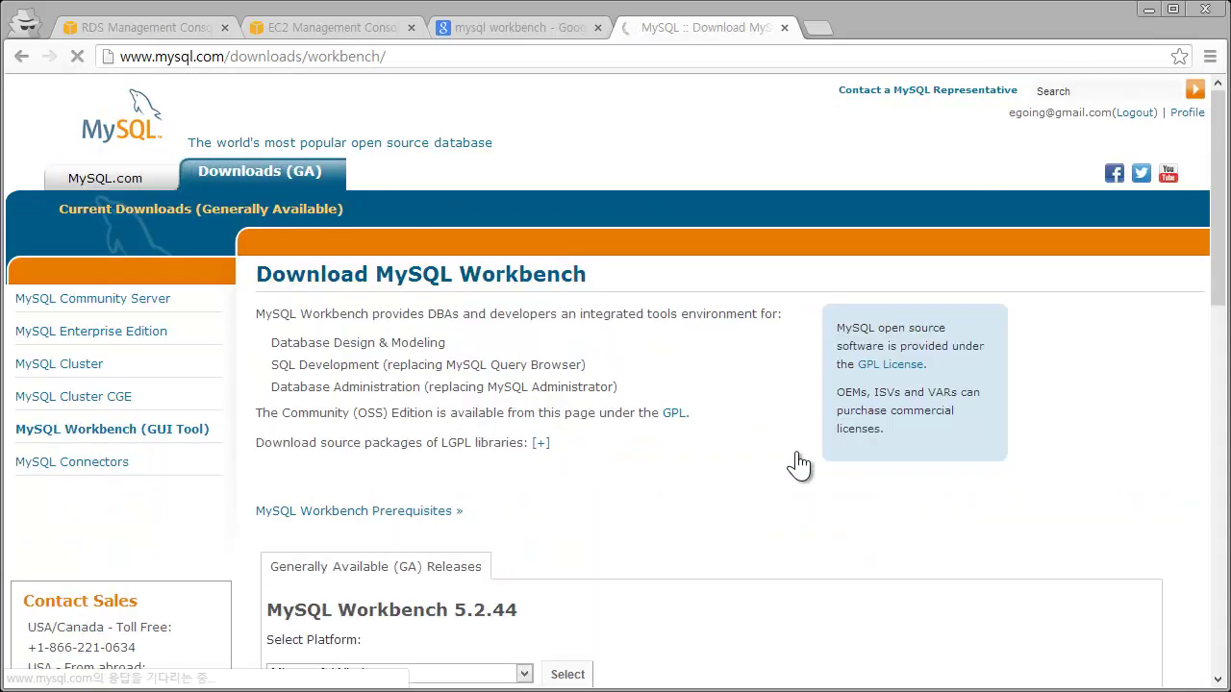
scroll(692, 477, "down", 4)
left_click(418, 290)
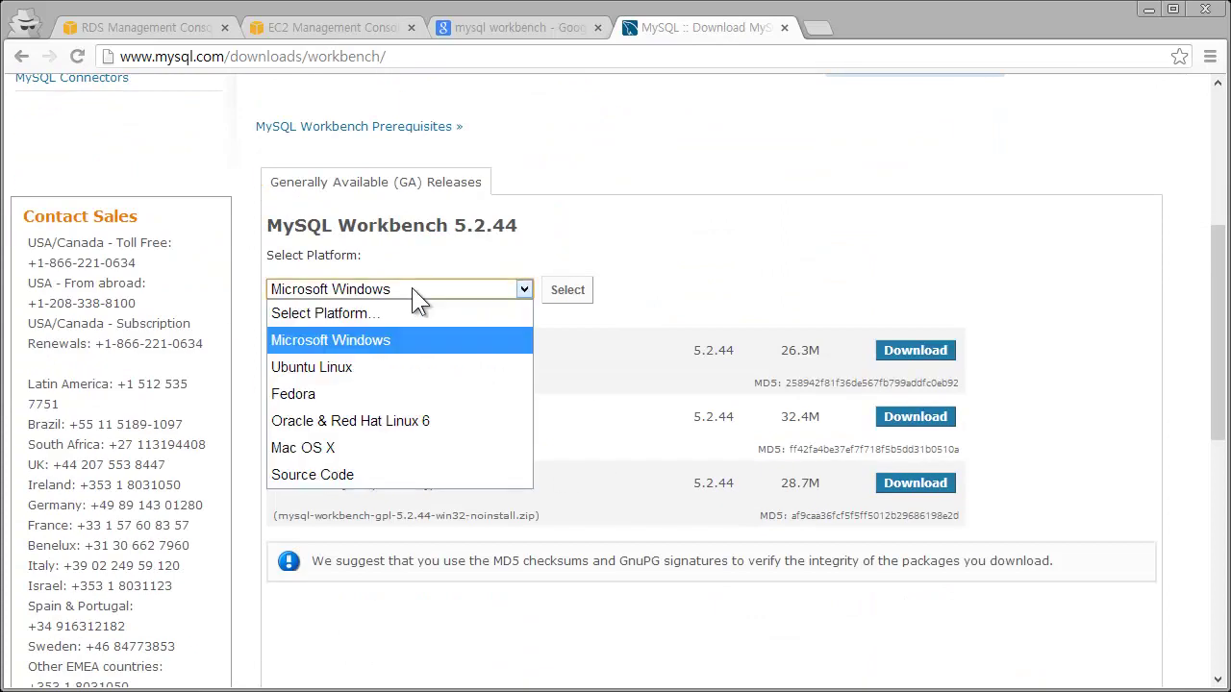
left_click(534, 293)
left_click(527, 291)
left_click(595, 193)
left_click(454, 295)
left_click(384, 339)
left_click(757, 246)
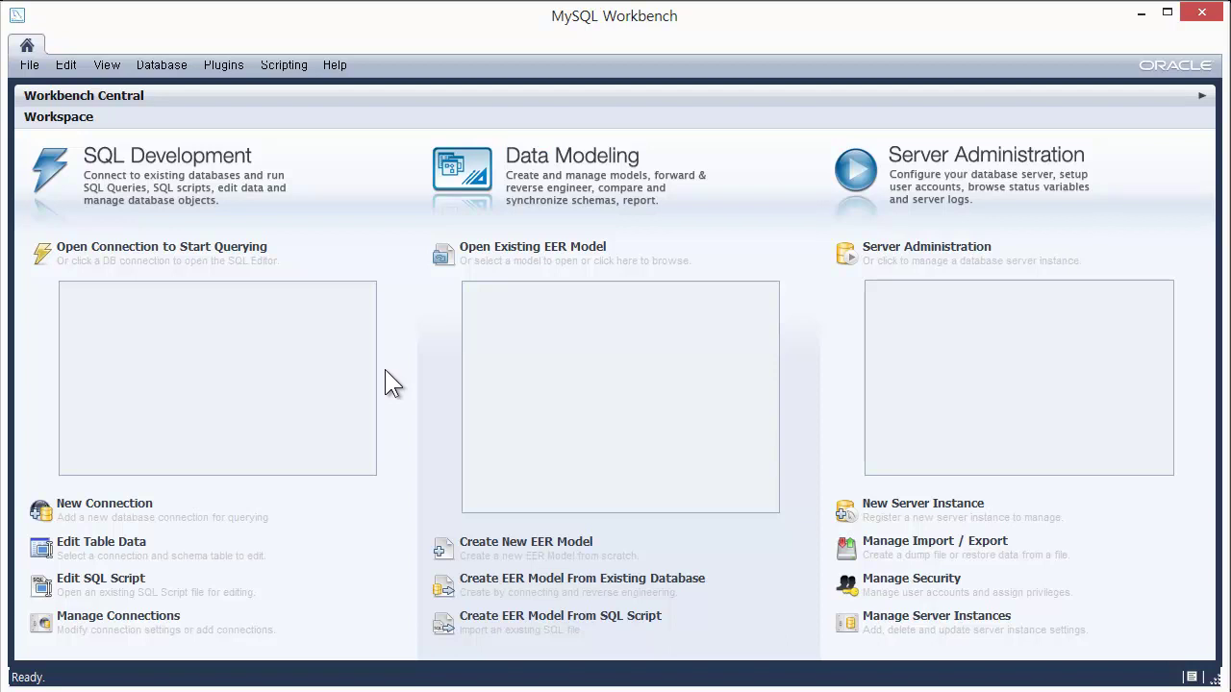
Step: Start a new database connection in MySQL Workbench and name it "opentutorialsorg"
left_click(145, 506)
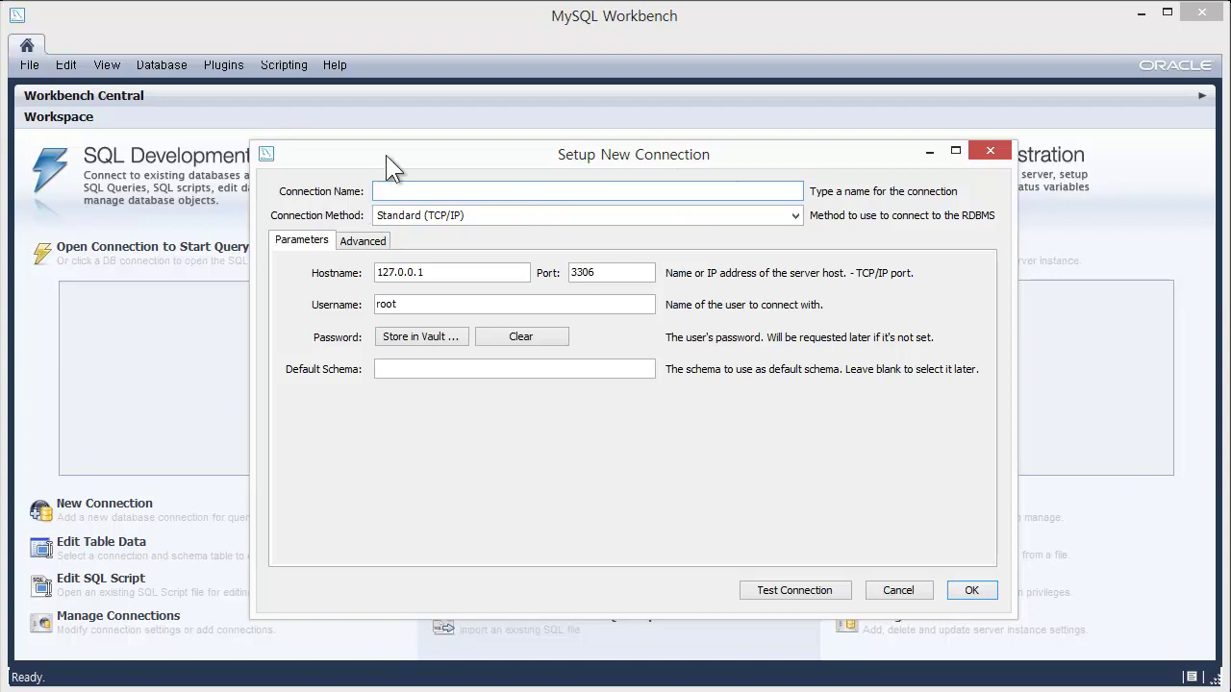
type("opentutorialsorg")
Step: Prepare the connection's hostname for replacement, switch to the RDS console and bring up the opentutorialsdb instance's endpoint in its description
left_click(440, 276)
double_click(412, 279)
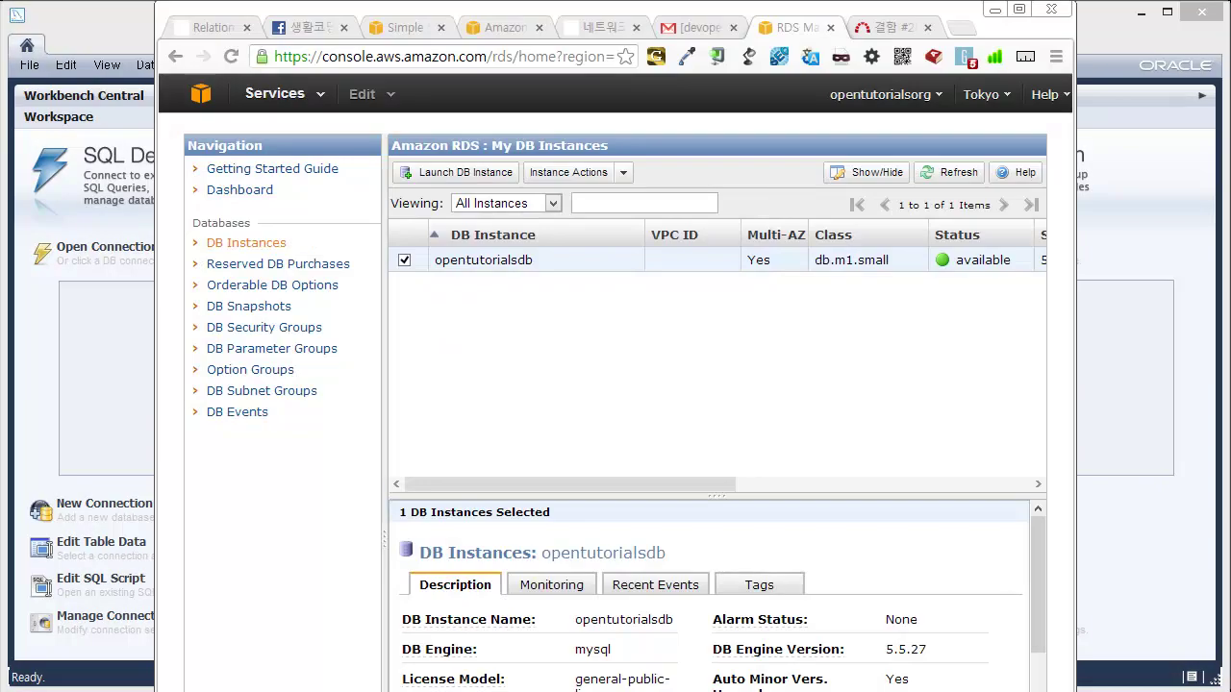
left_click(995, 9)
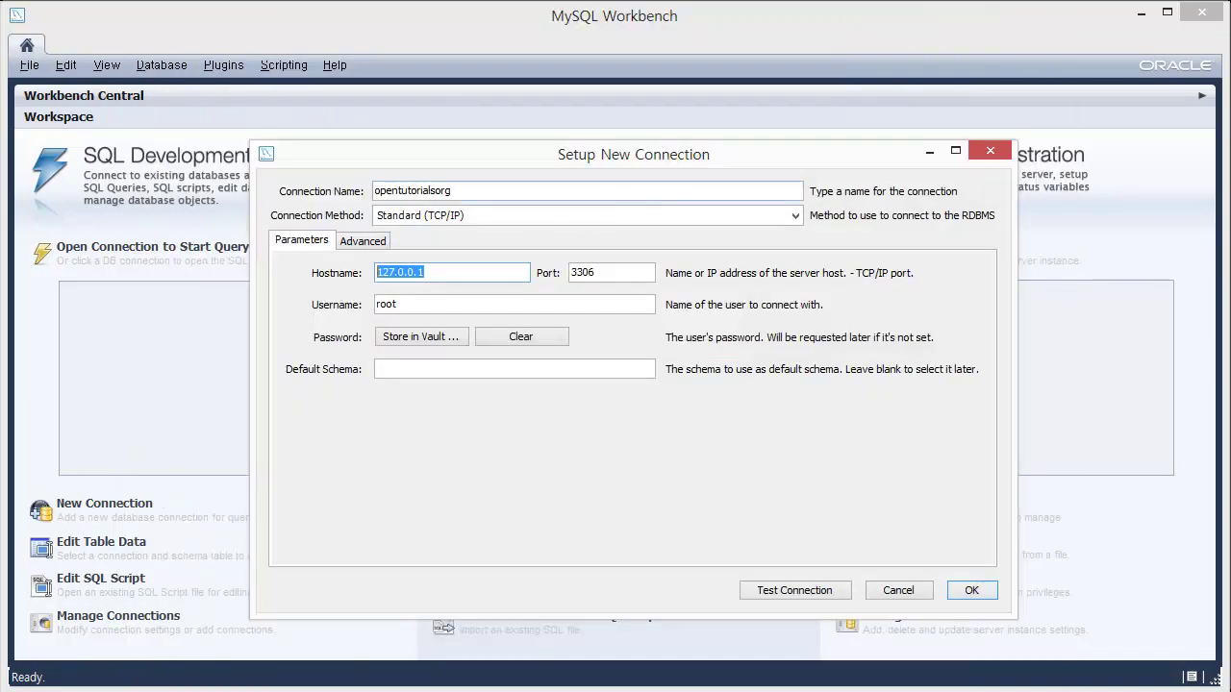
key("alt+Tab")
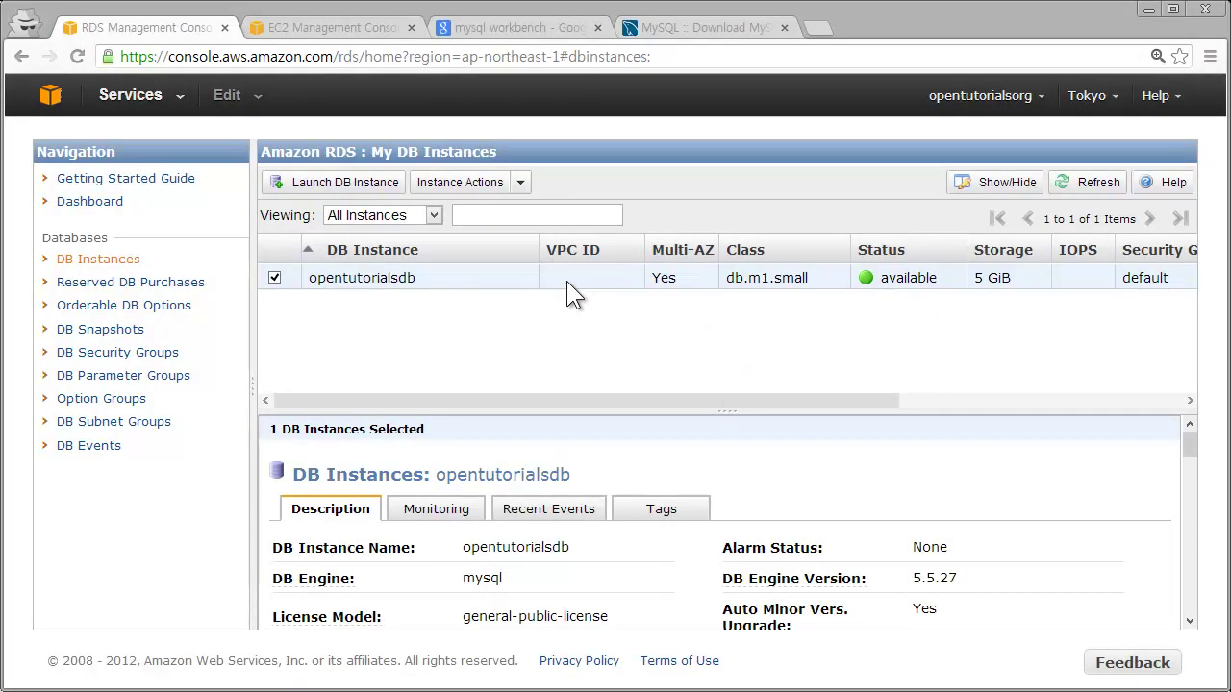
left_click_drag(610, 411, 598, 369)
scroll(913, 503, "down", 5)
scroll(916, 502, "up", 1)
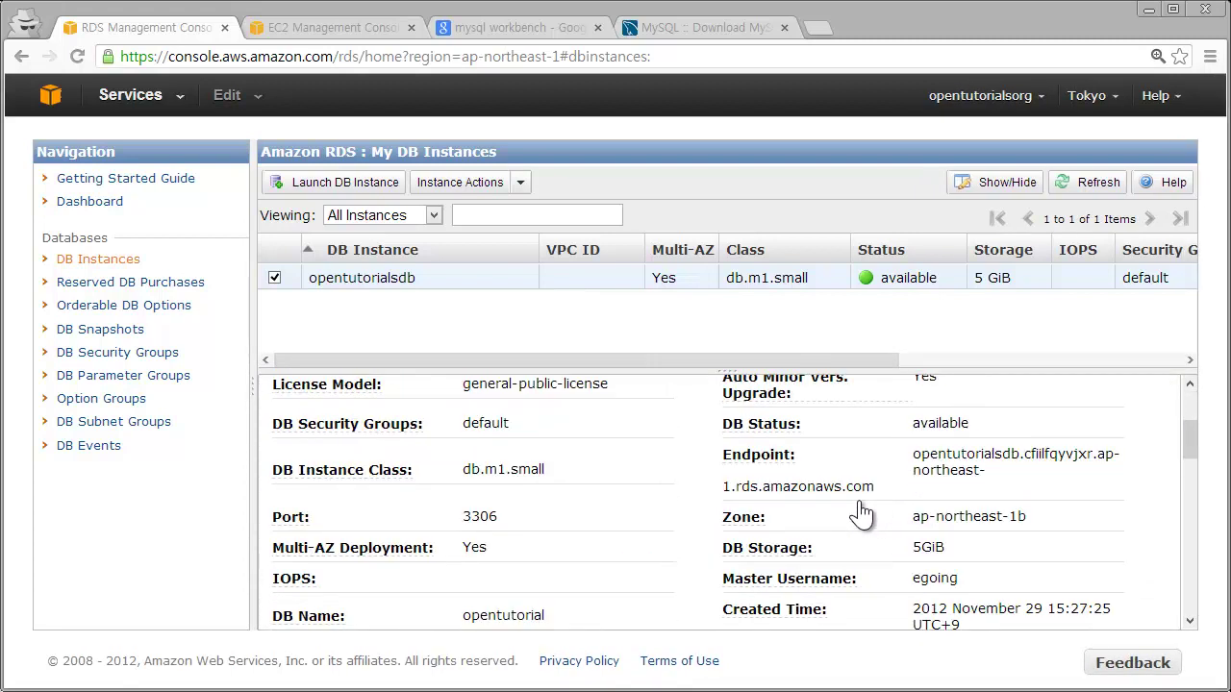
Step: Copy the complete endpoint address of the opentutorialsdb instance, without its label
triple_click(934, 465)
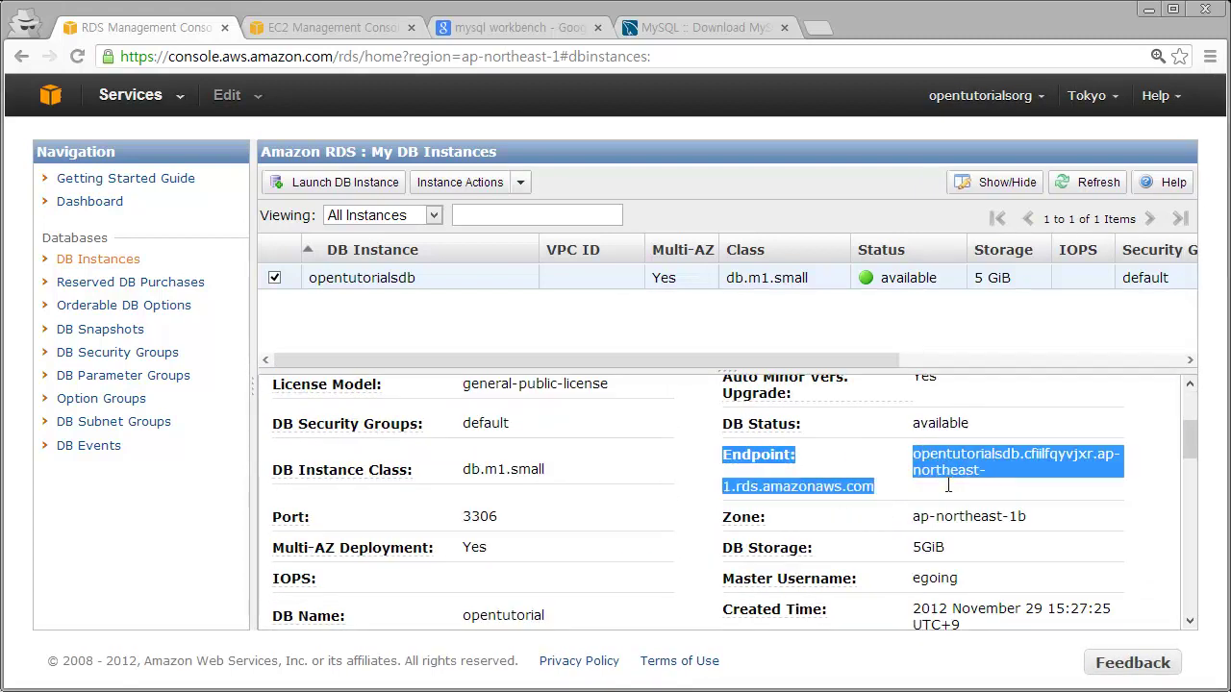
left_click(926, 474)
triple_click(923, 471)
left_click_drag(930, 502, 911, 454)
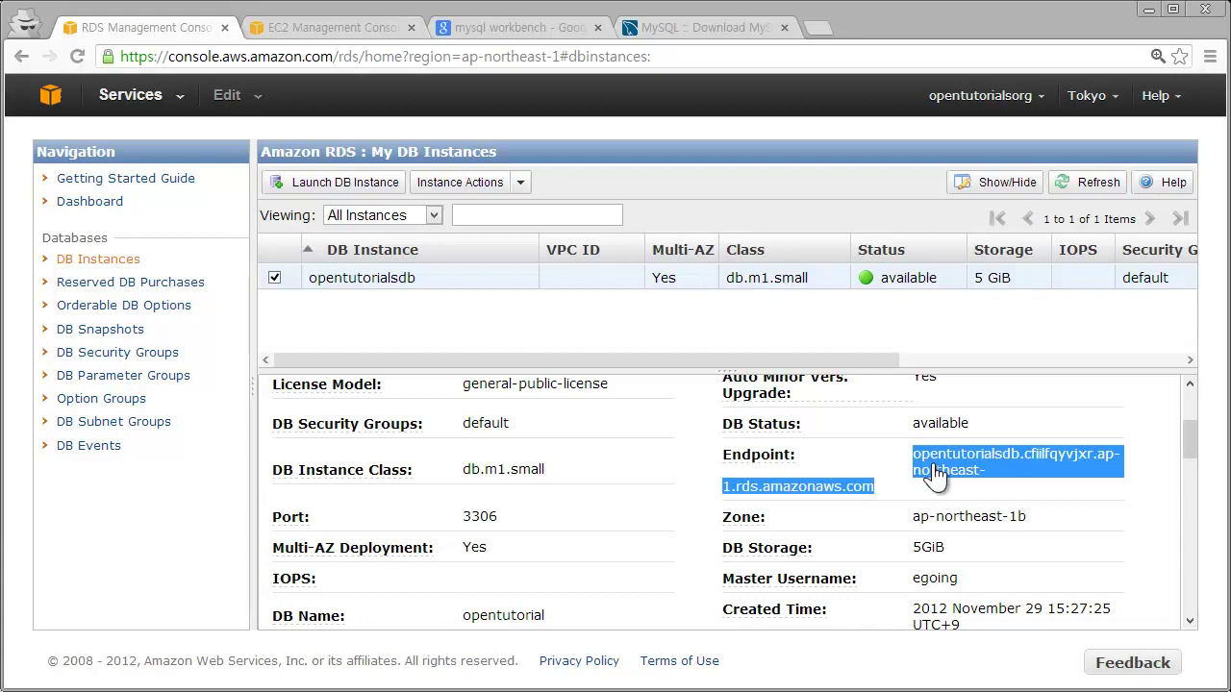
right_click(930, 463)
left_click(976, 475)
Step: Return to MySQL Workbench and replace the new connection's hostname with the copied RDS endpoint
key("alt+Tab")
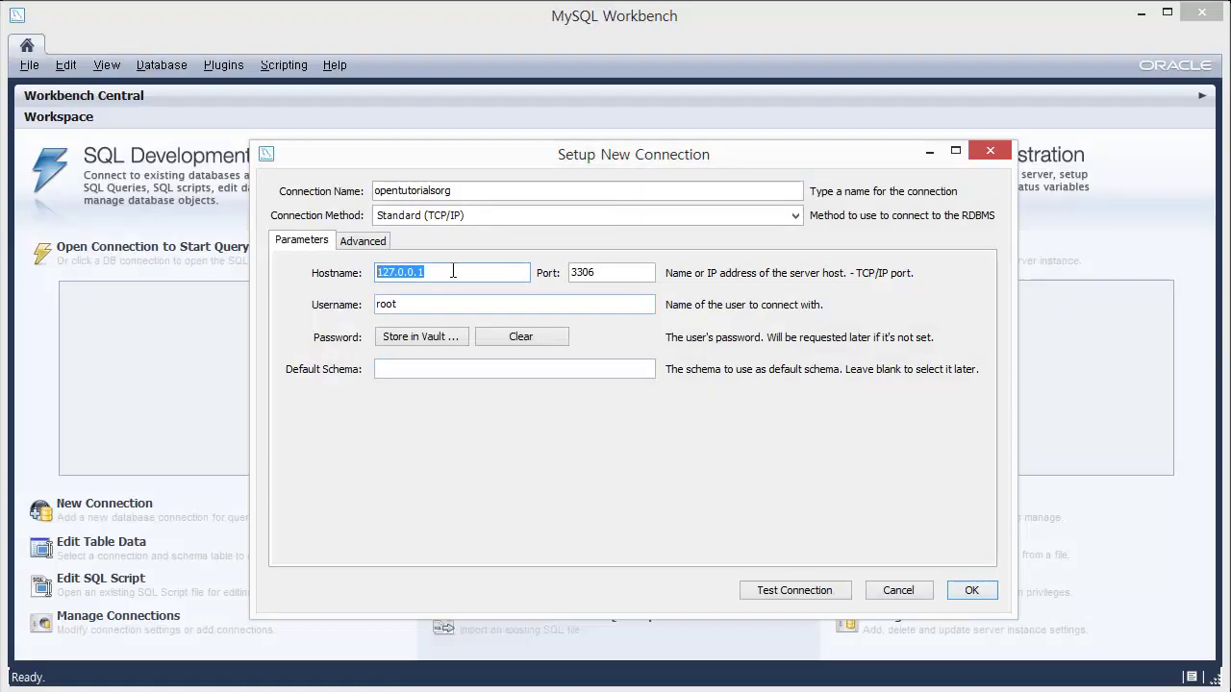
key("ctrl+v")
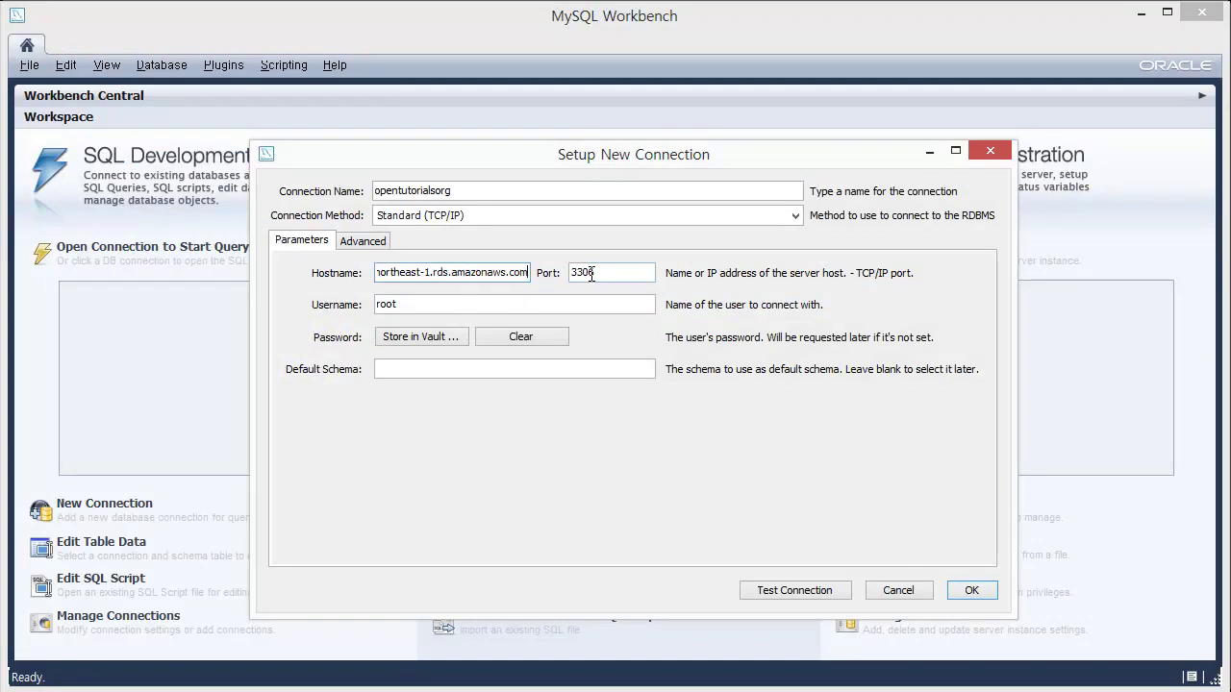
key("Tab")
Step: Look up the instance's master username in the RDS console and enter it as the username of the Workbench connection
left_click_drag(468, 302, 358, 318)
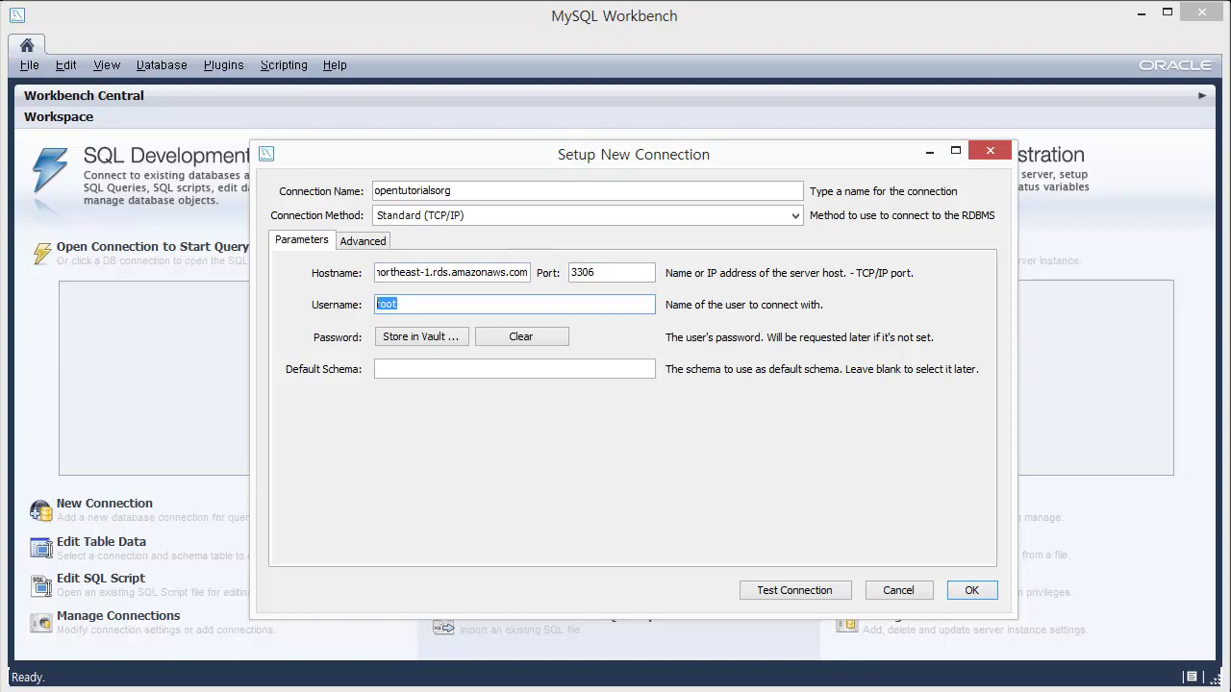
key("alt+Tab")
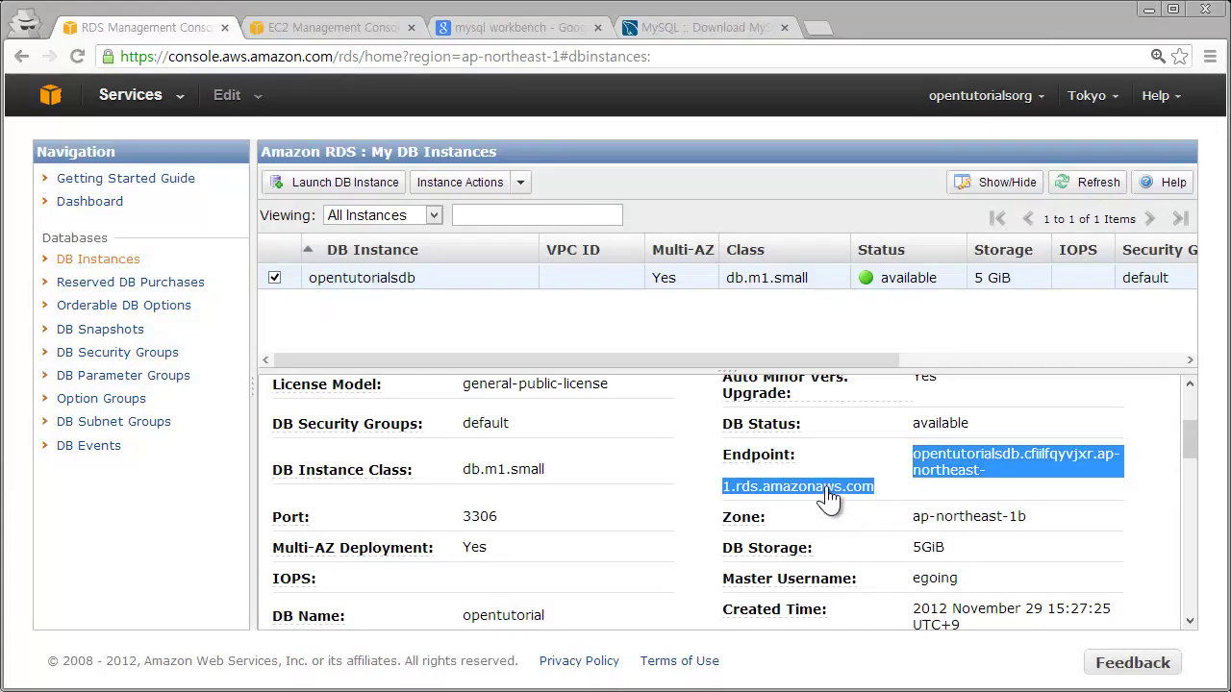
scroll(812, 487, "down", 5)
scroll(802, 529, "down", 3)
scroll(802, 534, "up", 4)
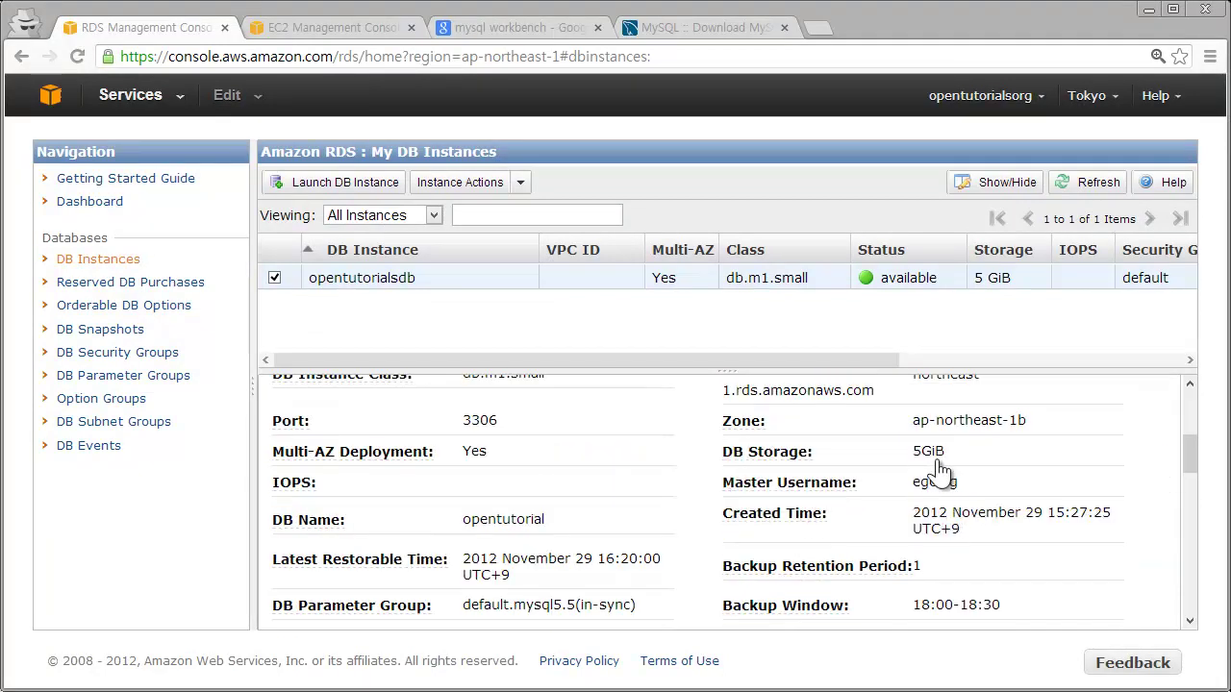
key("alt+Tab")
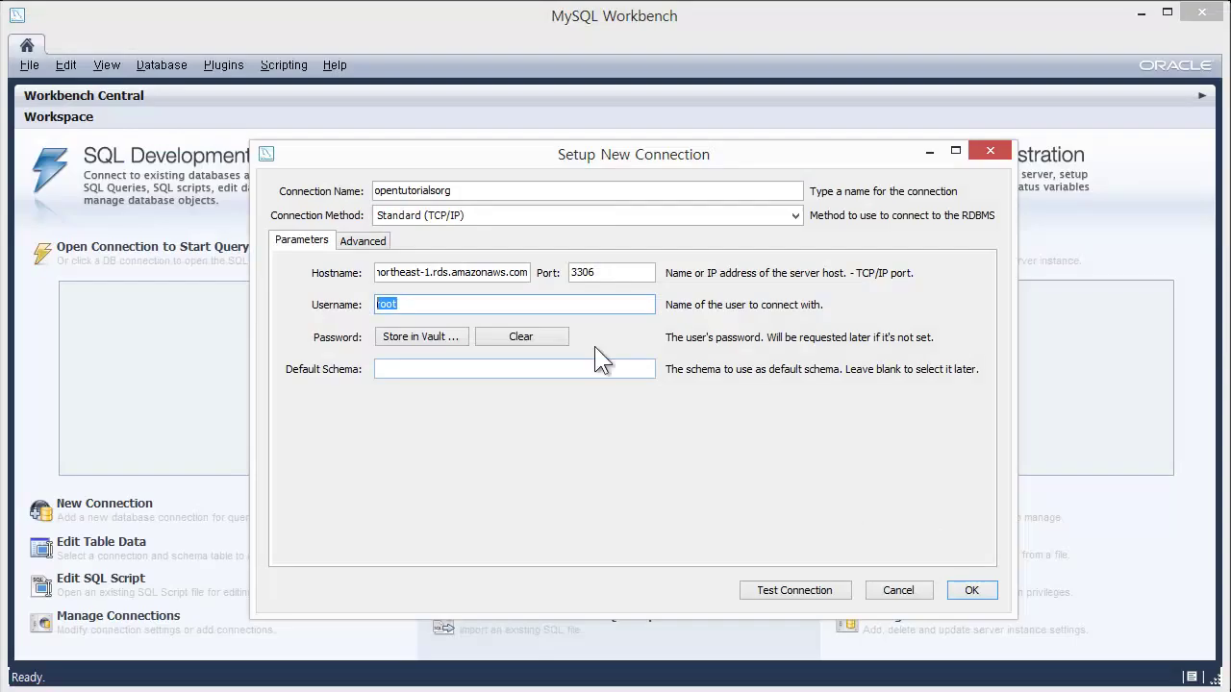
type("egoing")
Step: Store the database user's password in the vault for the new connection
left_click(421, 337)
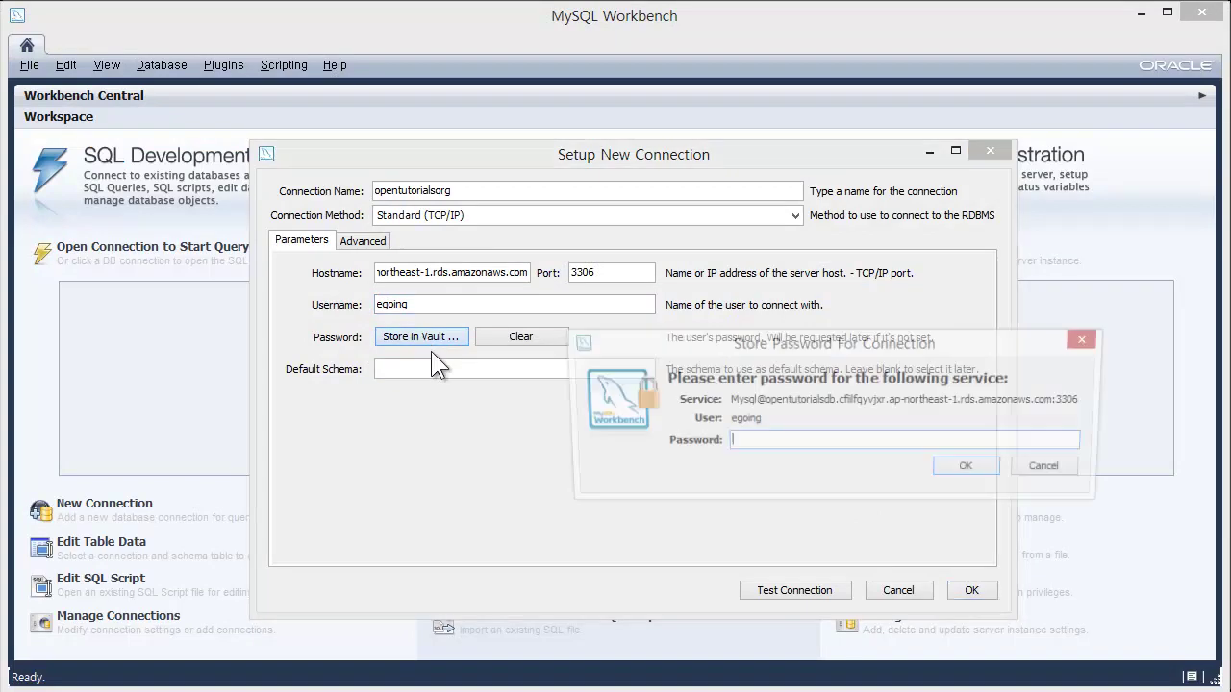
type("******")
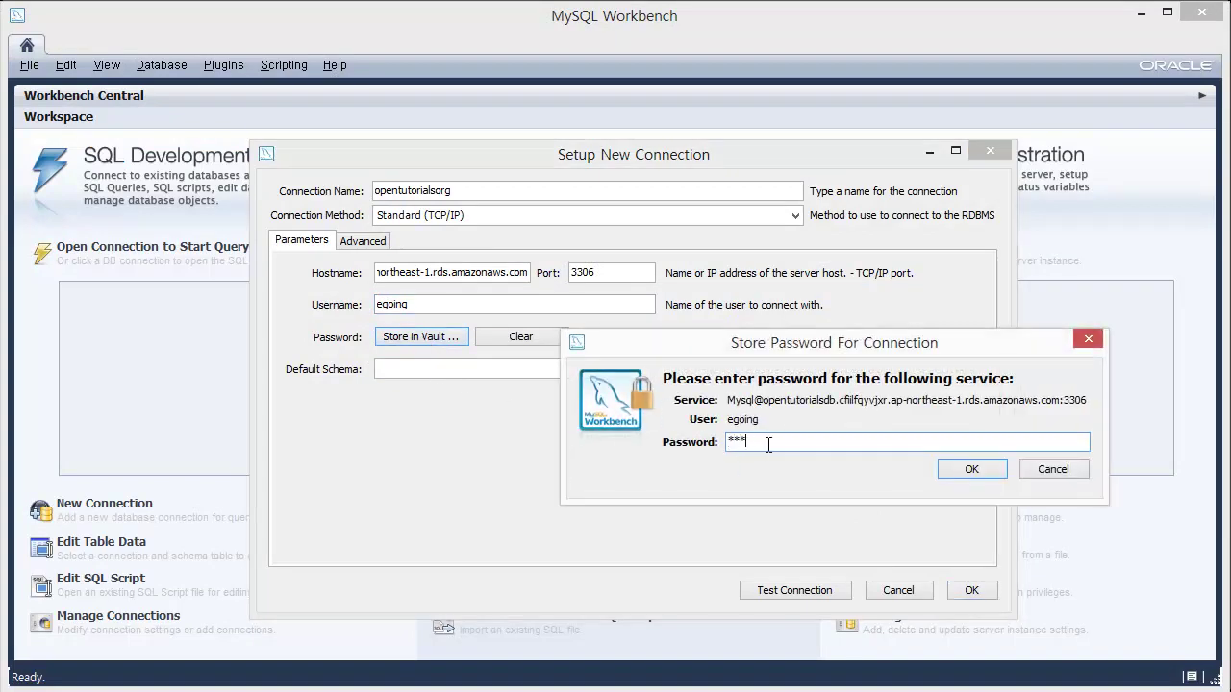
type("****")
key("ctrl+a")
type("********")
left_click(962, 470)
Step: Leave the default schema blank, test the connection, and save it
left_click(434, 370)
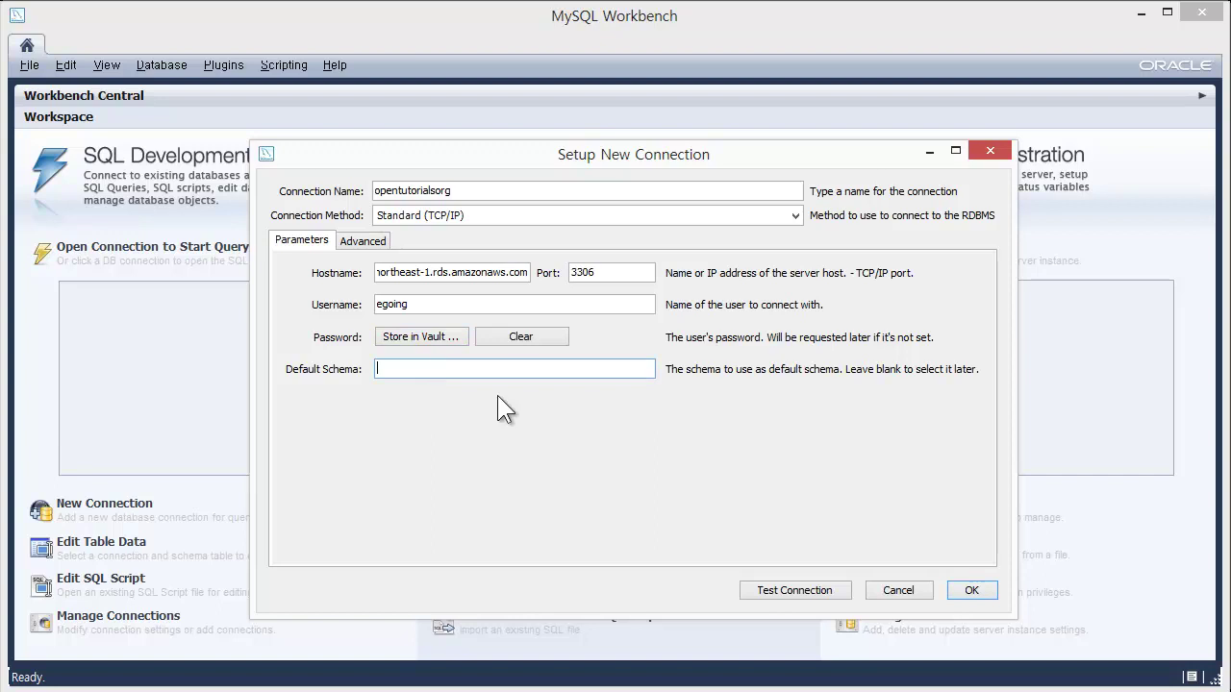
left_click(790, 590)
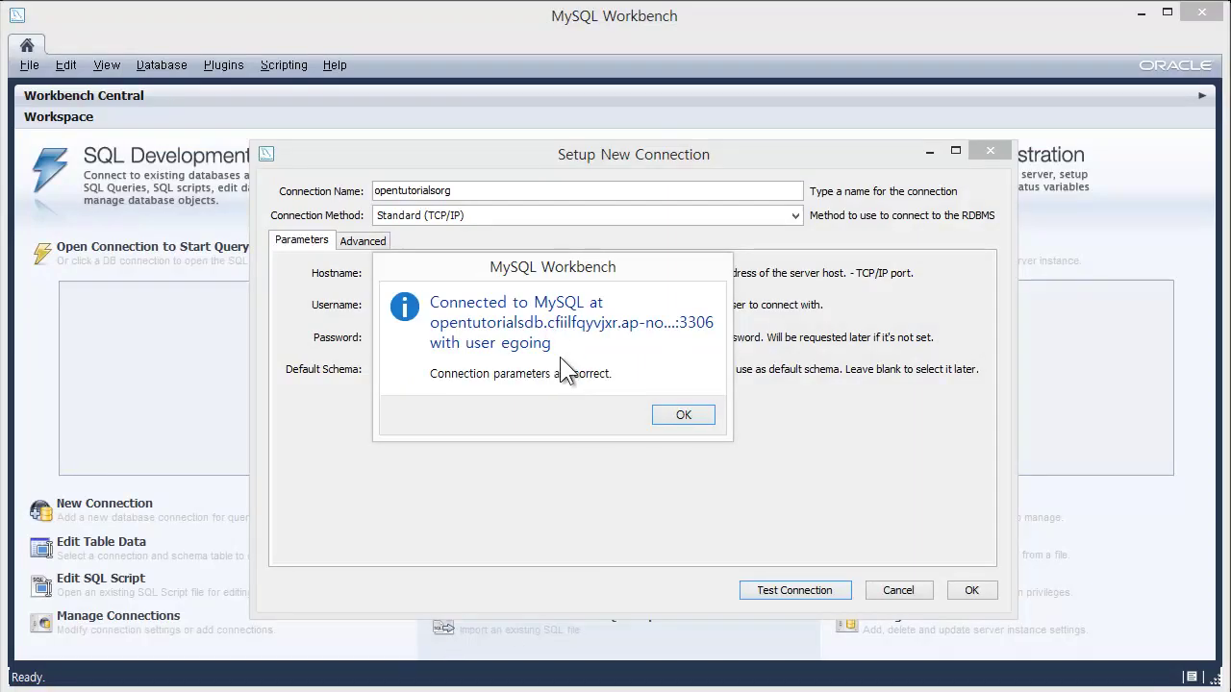
left_click(677, 416)
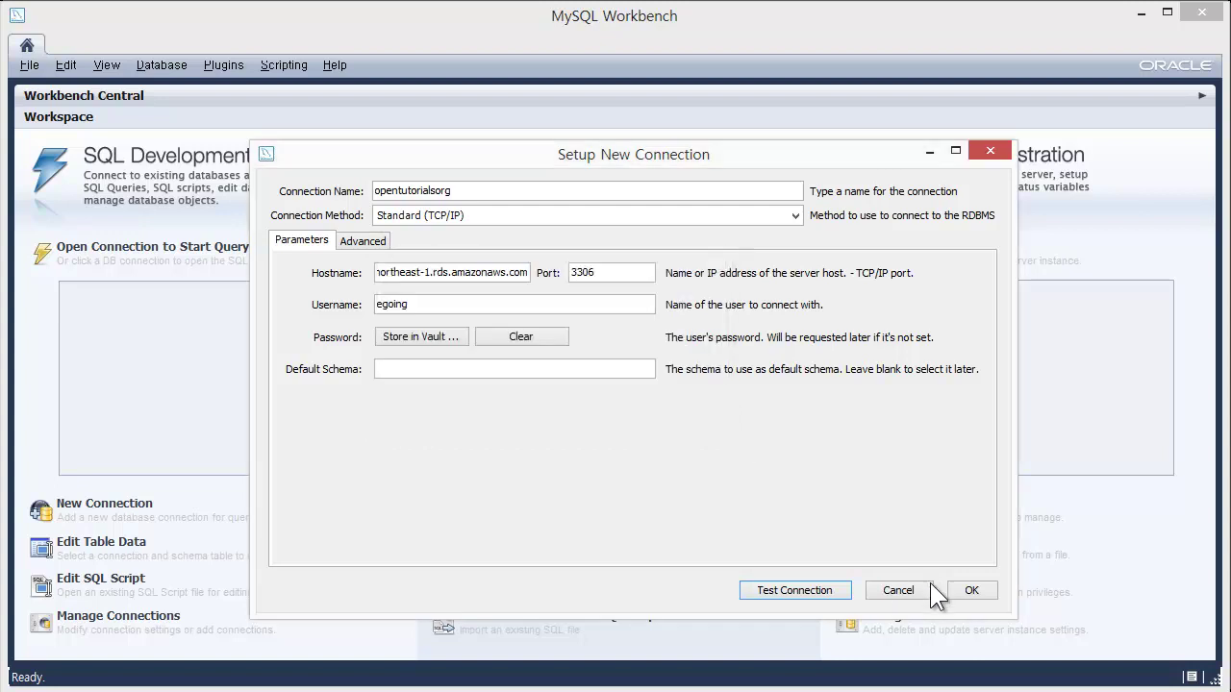
left_click(971, 591)
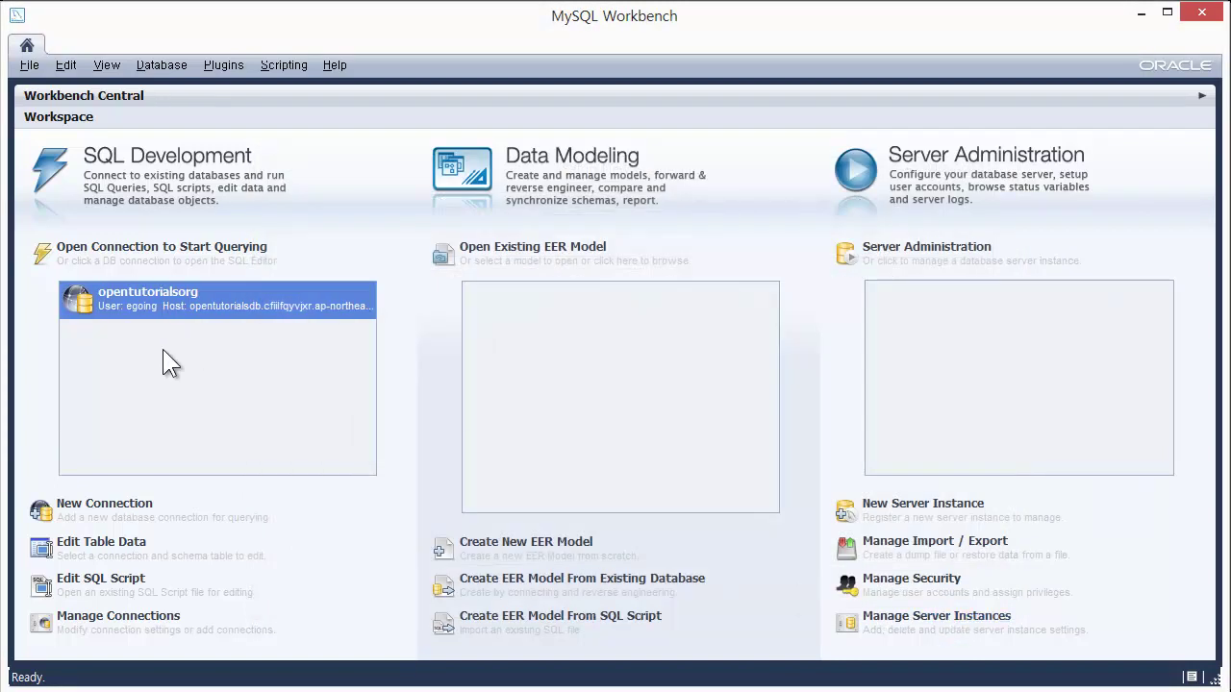
Step: Open the opentutorialsorg connection in the SQL editor and inspect its opentutorial and innodb schemas
double_click(237, 306)
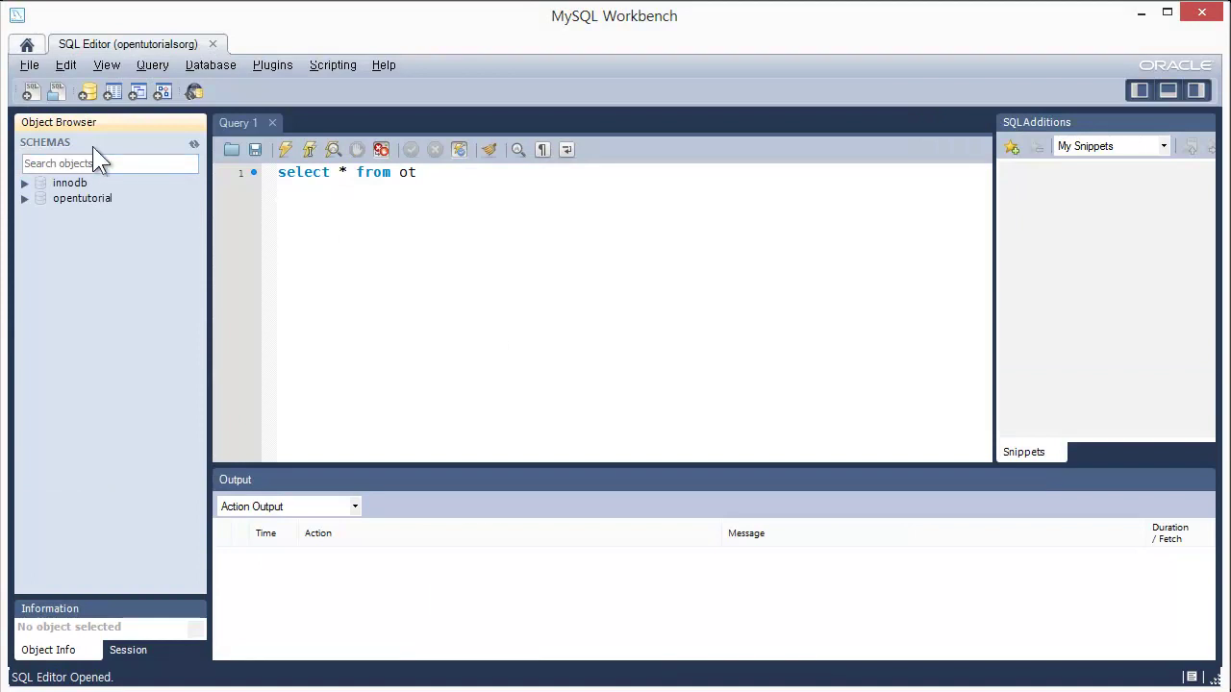
left_click(25, 200)
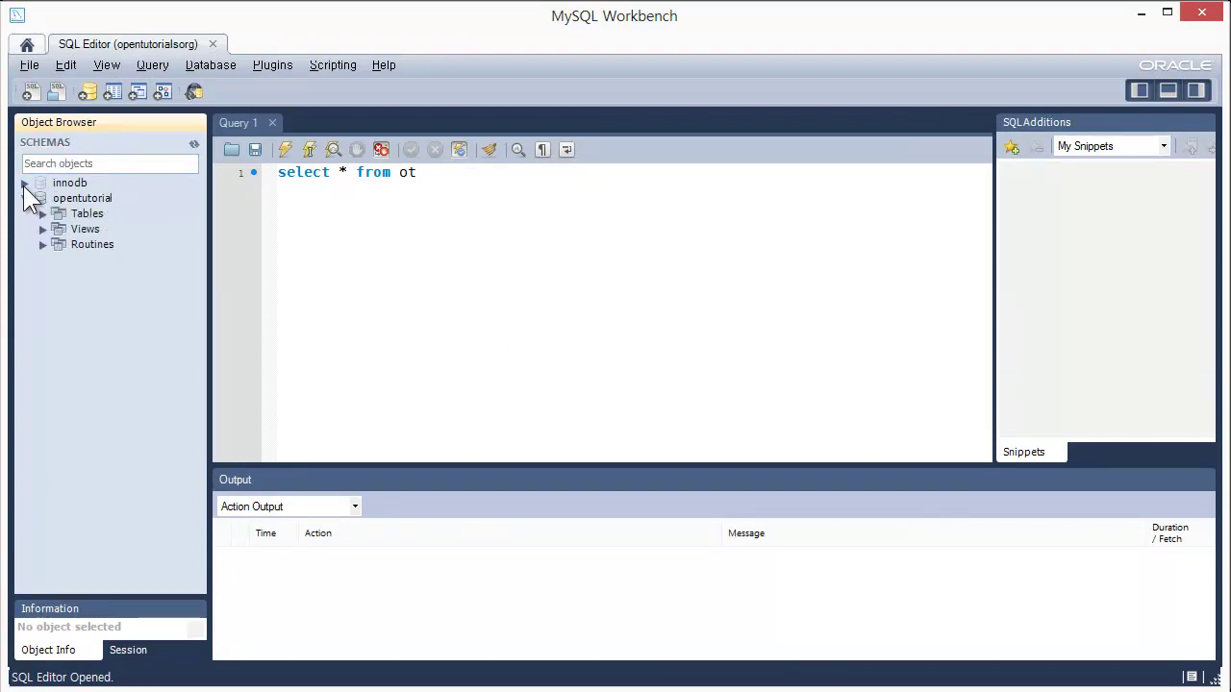
left_click(25, 183)
left_click(25, 244)
left_click(26, 183)
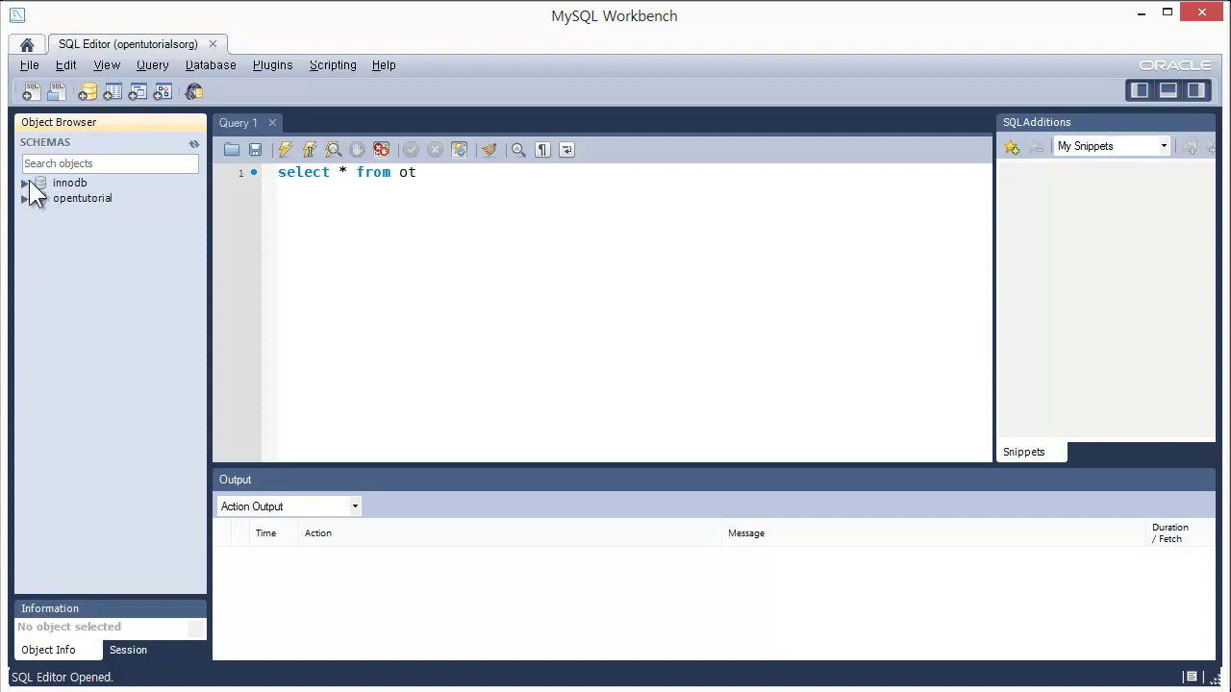